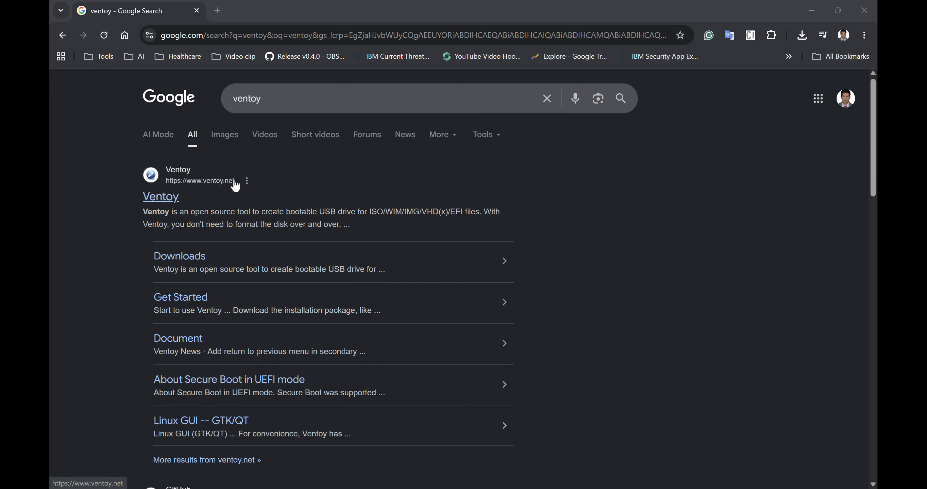
- Open the Ventoy website from the search results, consent to data use, and bring up the downloads page's list of binary files
click(163, 198)
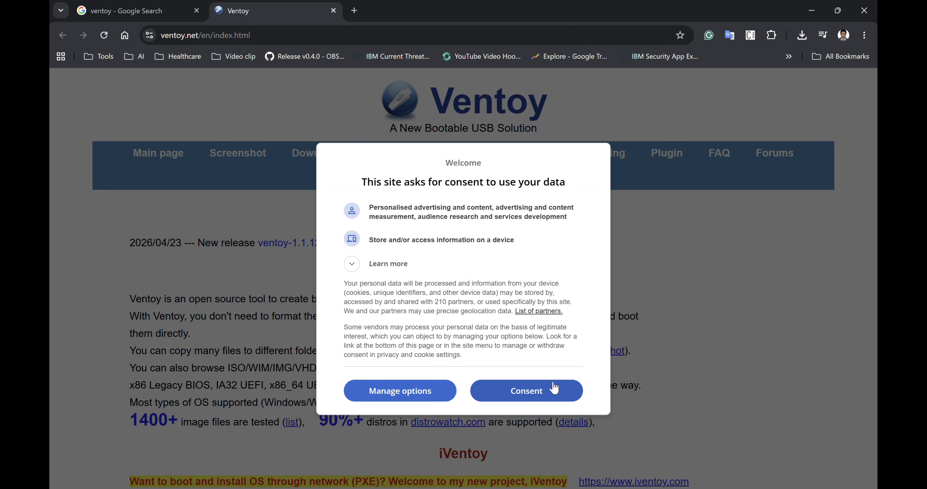
click(555, 388)
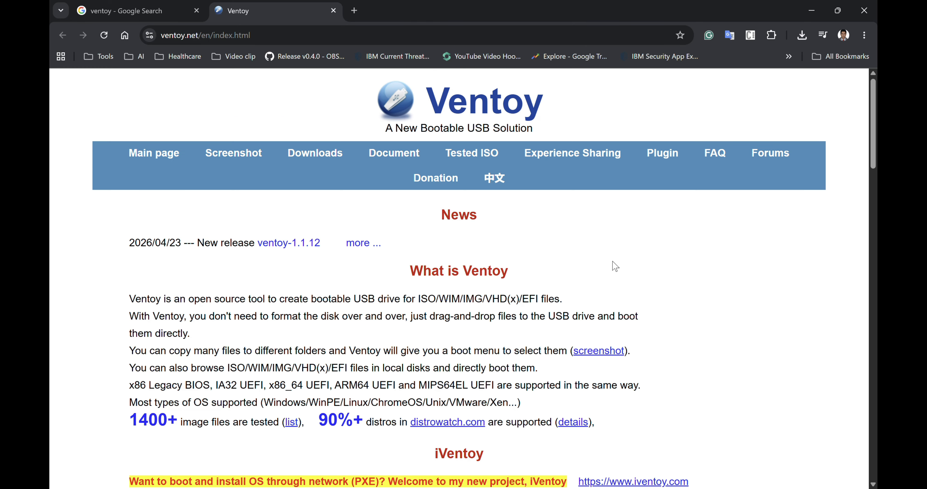
click(327, 158)
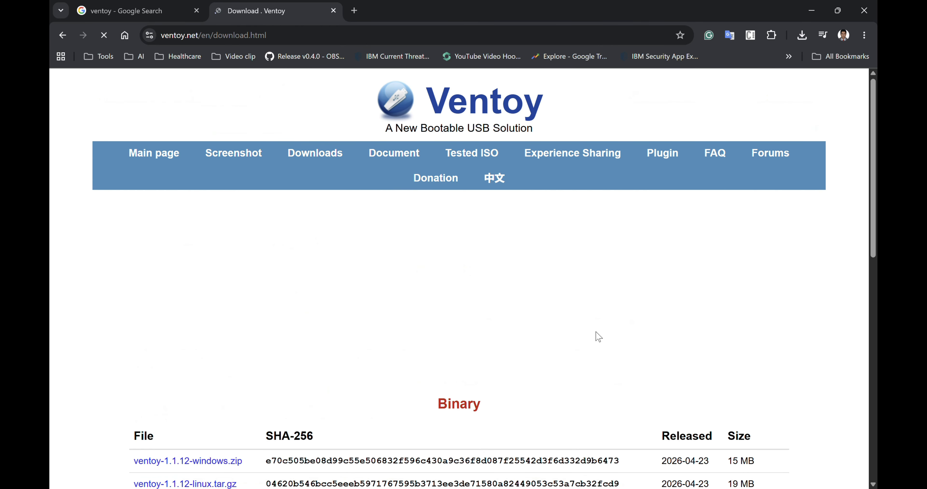
scroll(647, 310, down, 3)
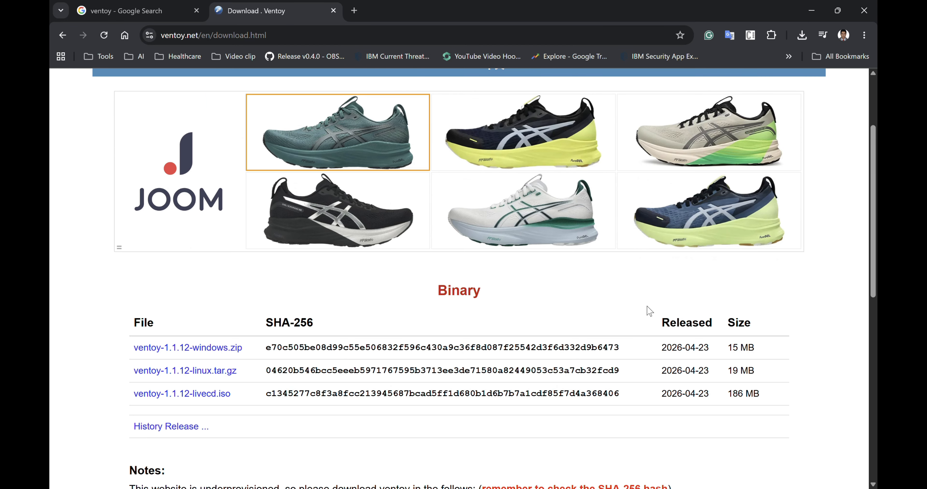
scroll(649, 311, down, 5)
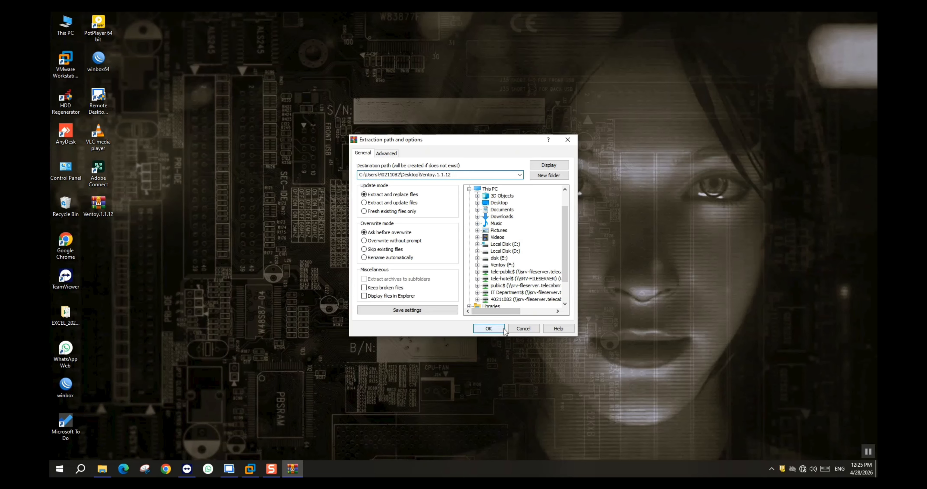
- Extract the Ventoy.1.1.12 archive to a desktop folder of the same name and launch Ventoy2Disk from its inner ventoy-1.1.12 folder
click(491, 329)
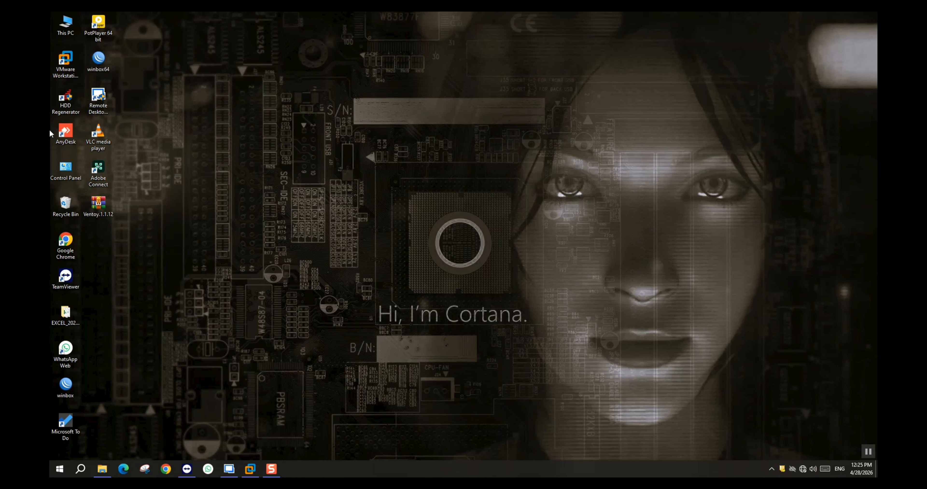
double_click(58, 64)
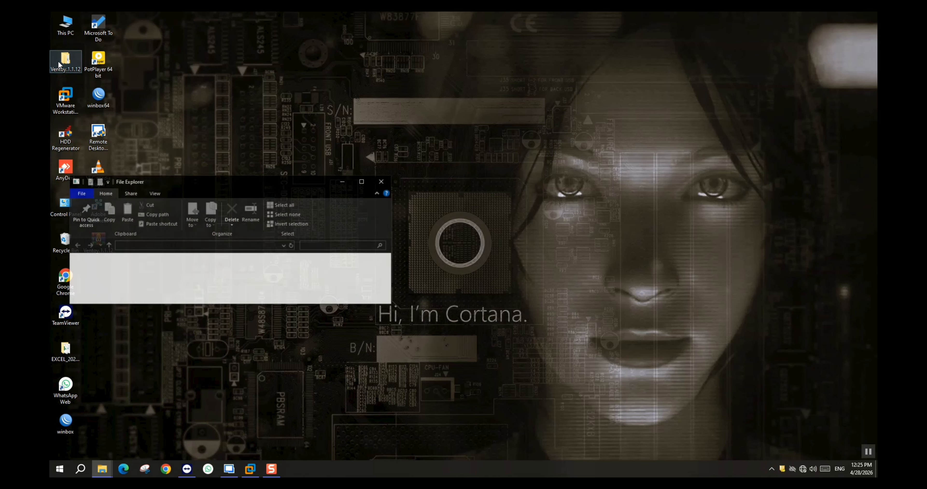
click(363, 181)
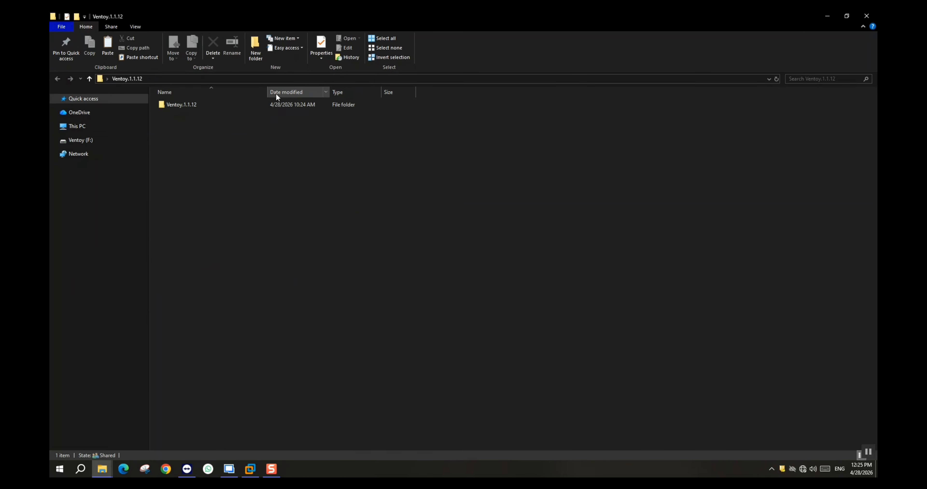
click(259, 105)
double_click(259, 104)
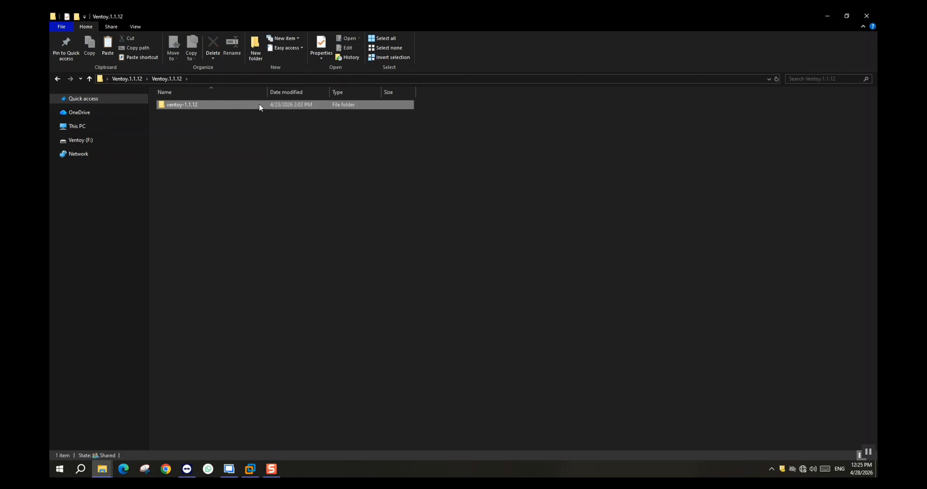
double_click(259, 105)
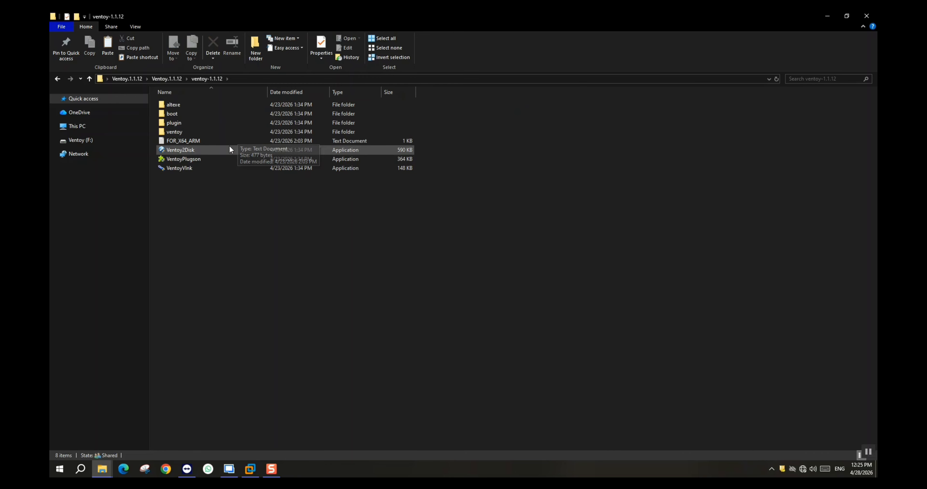
double_click(230, 145)
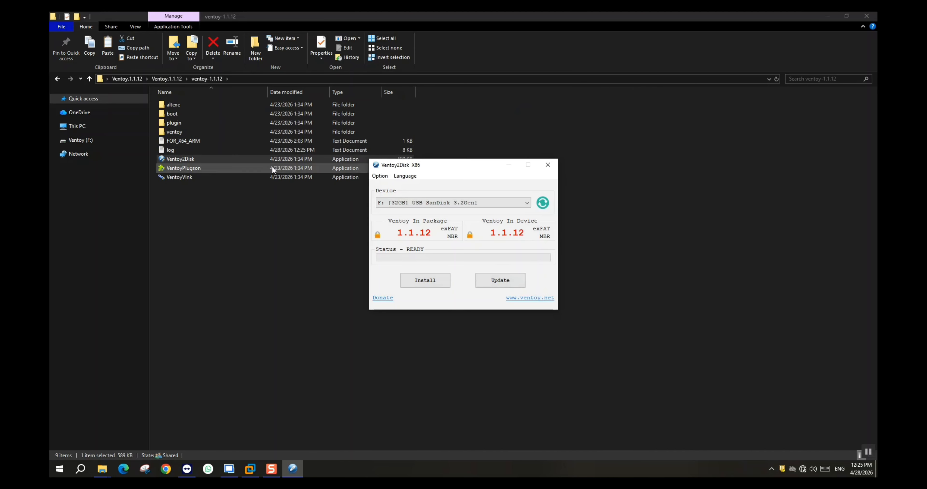
- Install Ventoy on the 32GB SanDisk USB drive F:, confirming the fresh install with YES and accepting formatting, and close Ventoy2Disk
click(442, 286)
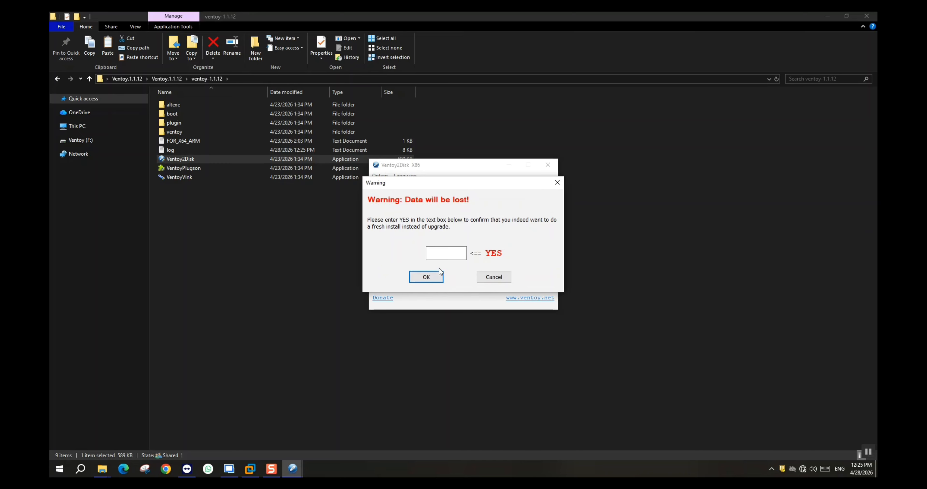
click(438, 253)
text(YES)
click(423, 280)
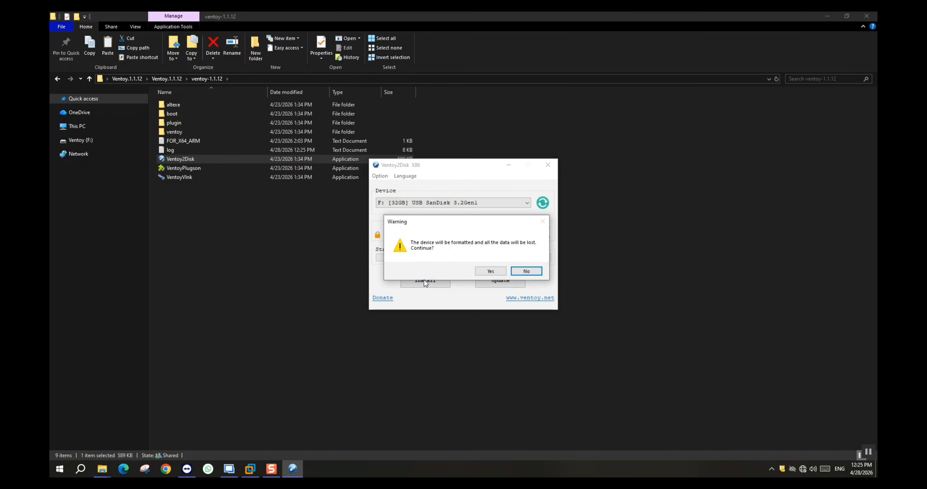
click(483, 271)
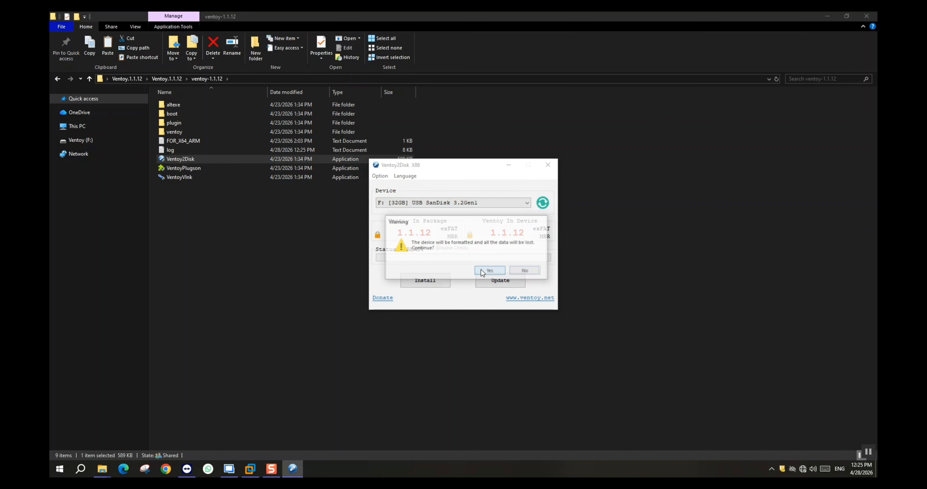
click(483, 271)
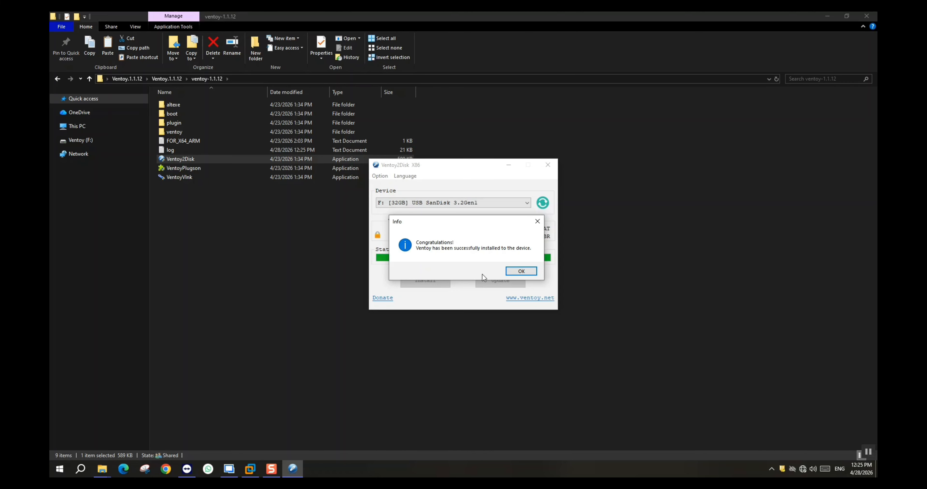
click(515, 273)
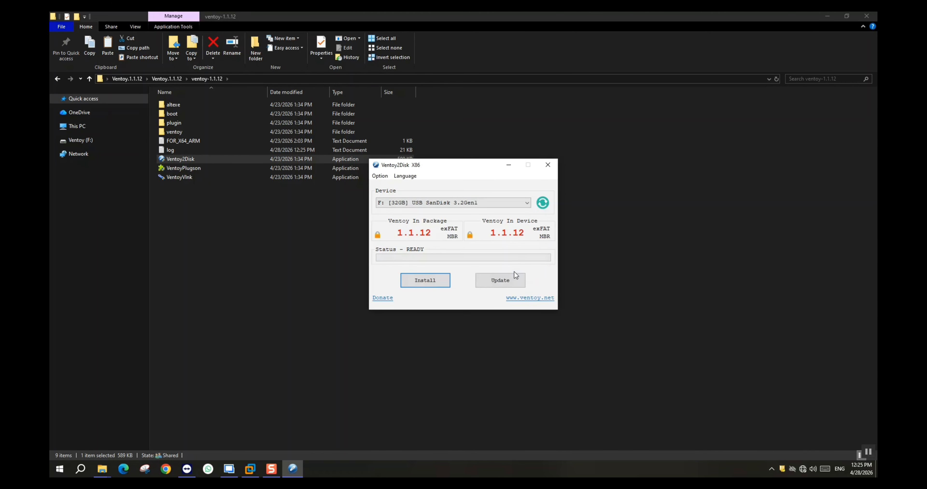
click(547, 166)
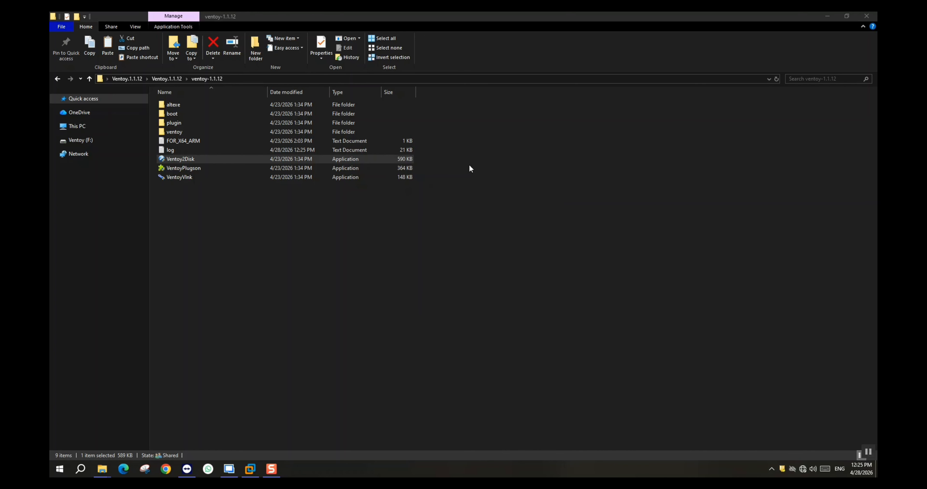
- Open the Ventoy (F:) drive and arrange its window side by side with the network WINDOWS folder window
click(90, 144)
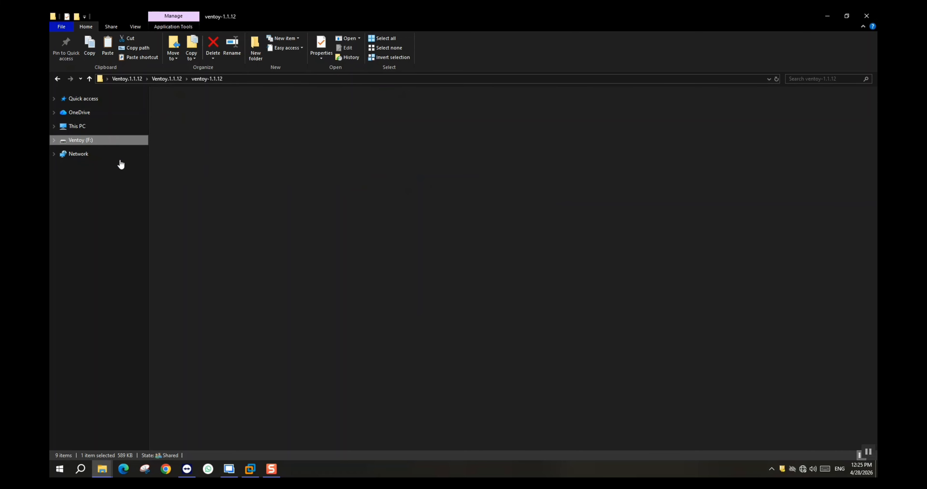
drag(440, 15, 876, 252)
click(193, 206)
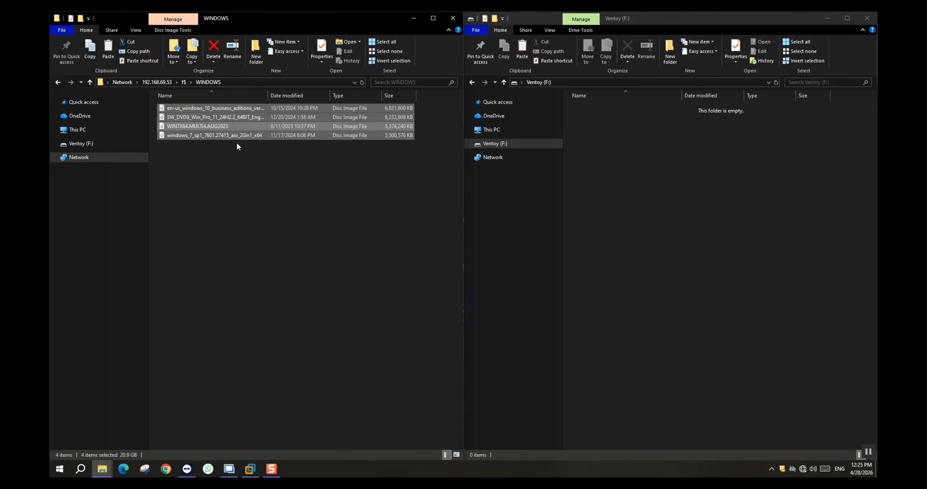
- Copy the Windows 10 business editions, Windows 11 Pro 24H2 and WIN7X64.MULTi4.AUG2023 disc images from the WINDOWS folder to the Ventoy (F:) drive
ctrl+click(243, 139)
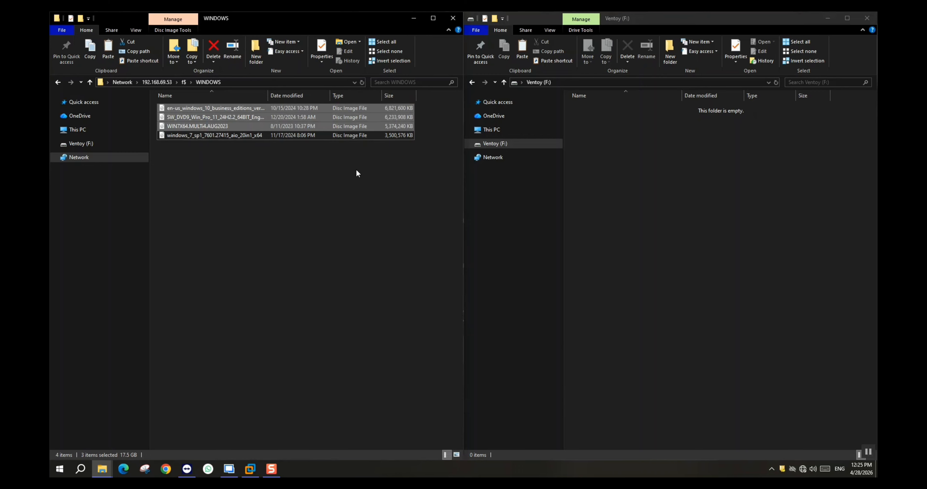
right_click(264, 108)
click(293, 278)
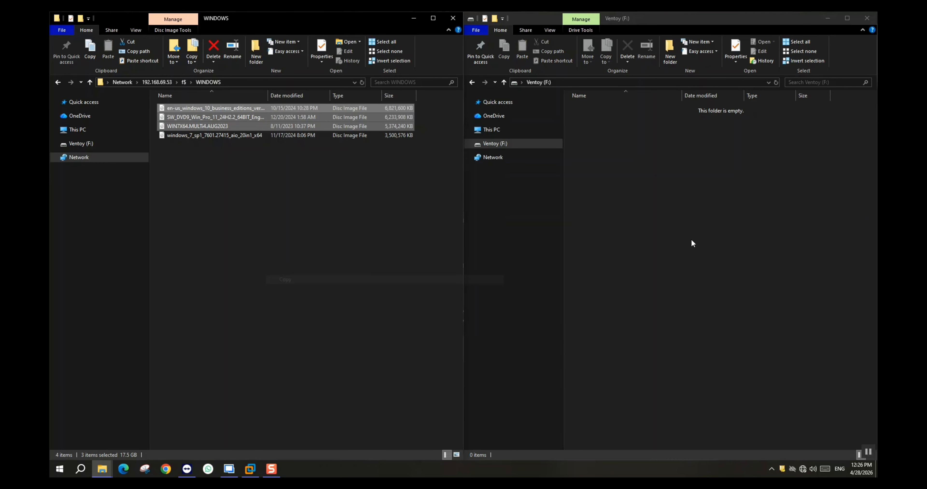
right_click(691, 235)
click(705, 295)
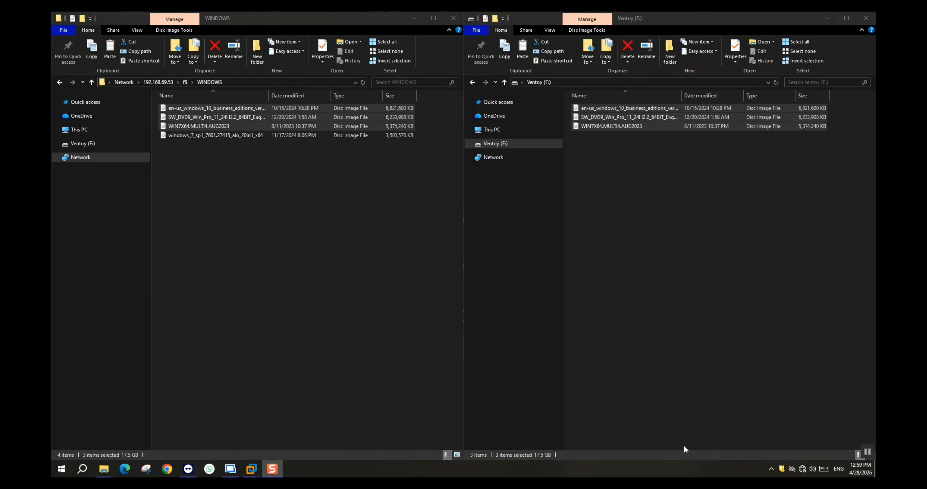
click(614, 202)
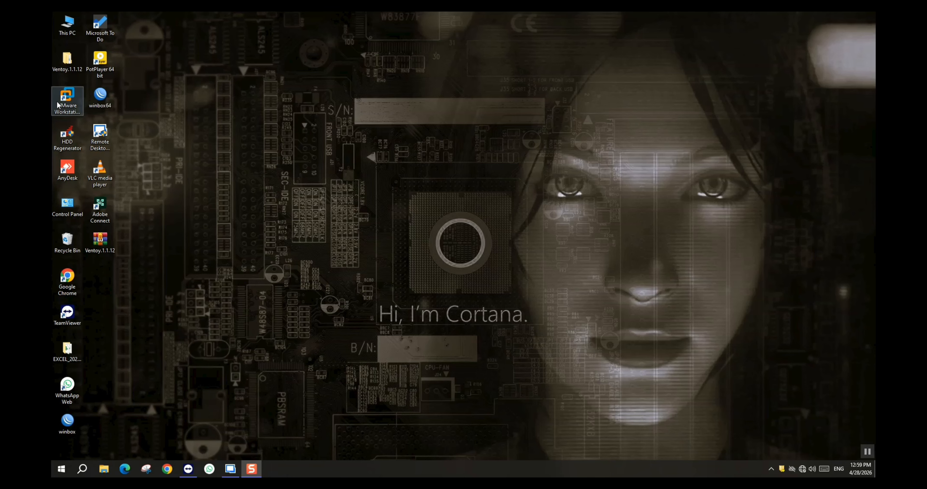
- Run VMware Workstation as administrator and open the settings of the Windows 11 x64 virtual machine
right_click(58, 100)
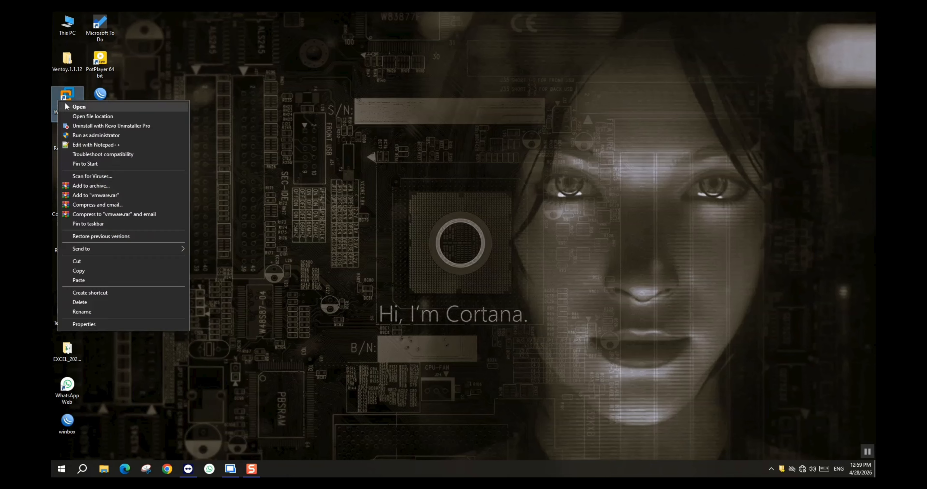
click(80, 131)
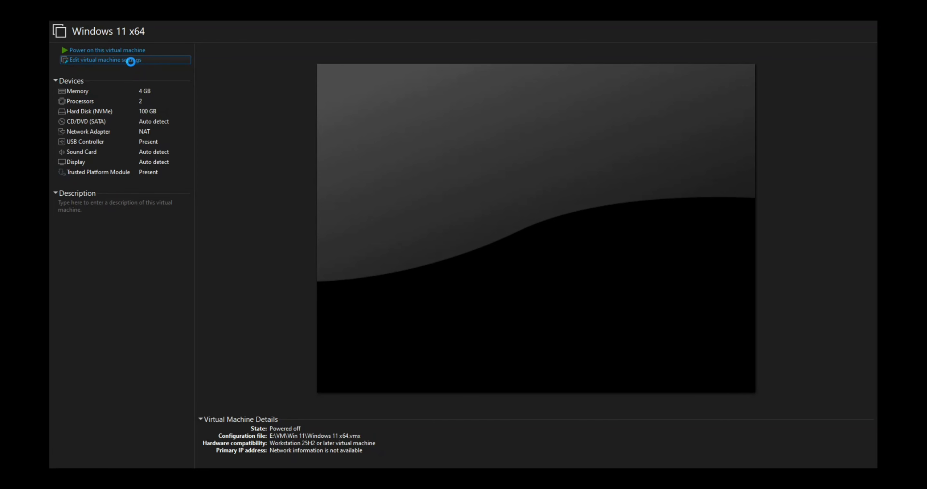
click(131, 62)
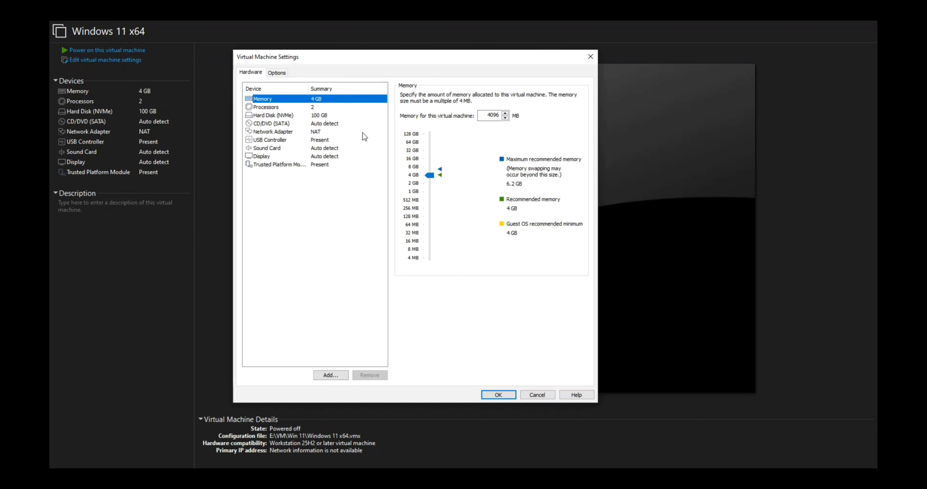
click(336, 375)
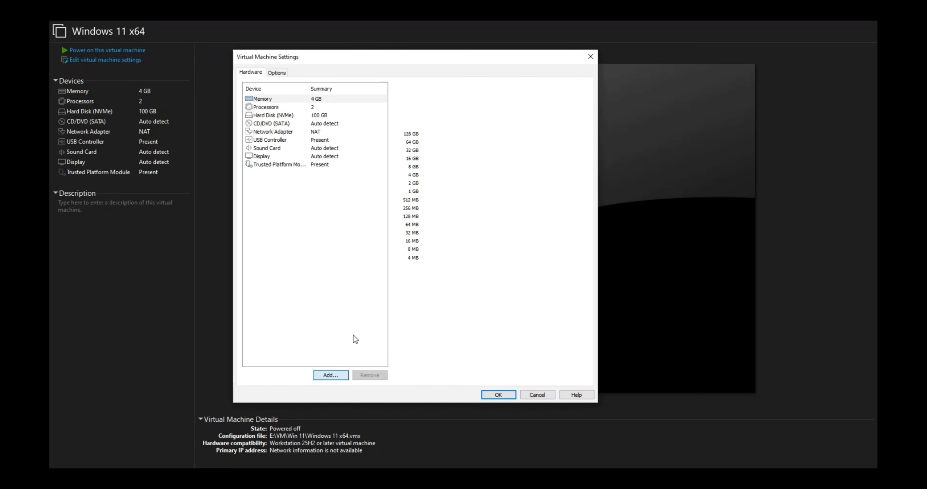
click(452, 325)
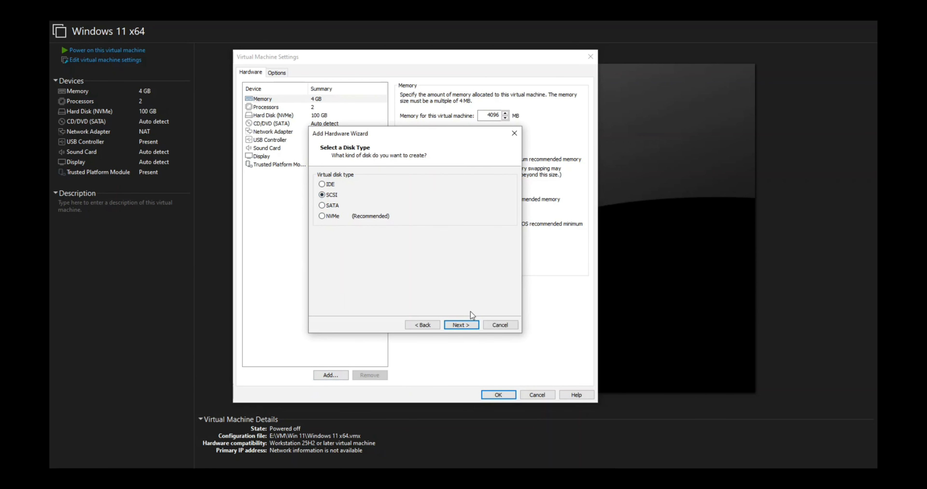
click(466, 325)
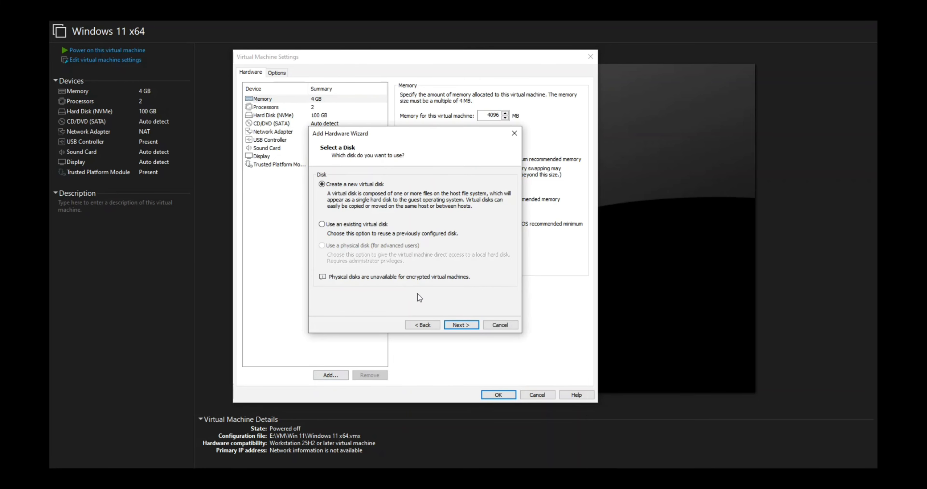
click(514, 133)
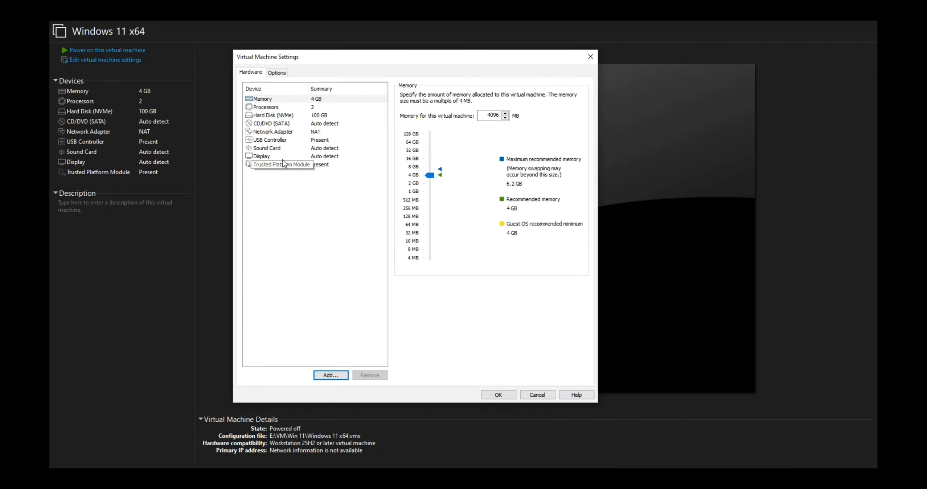
- Check the virtual machine's Access Control encryption options and remove its Trusted Platform Module device
click(276, 73)
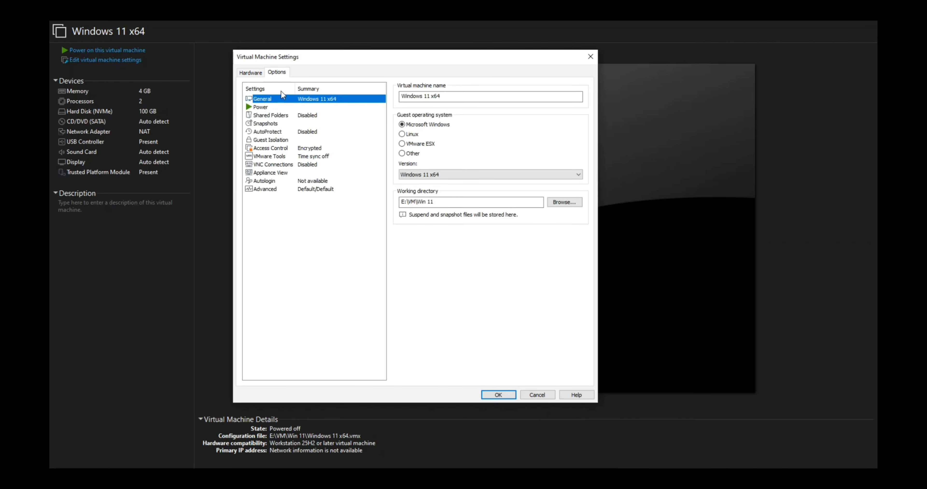
click(293, 147)
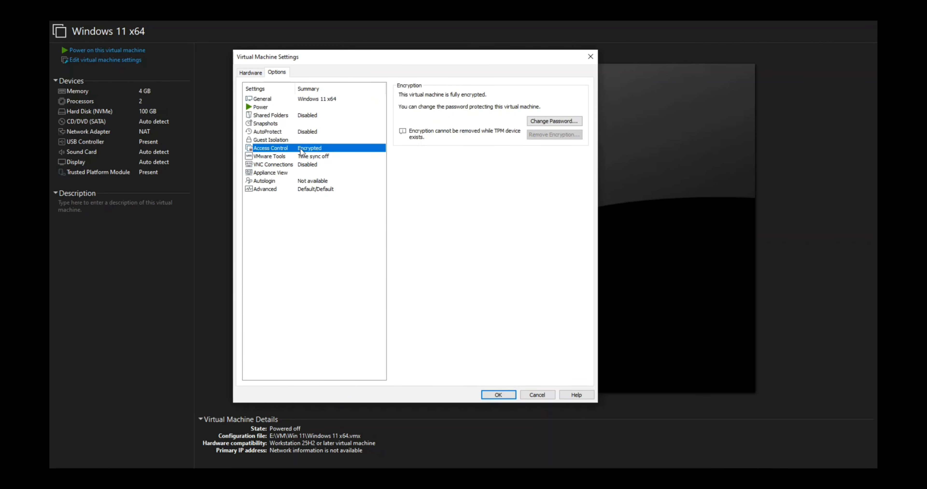
click(250, 72)
click(284, 164)
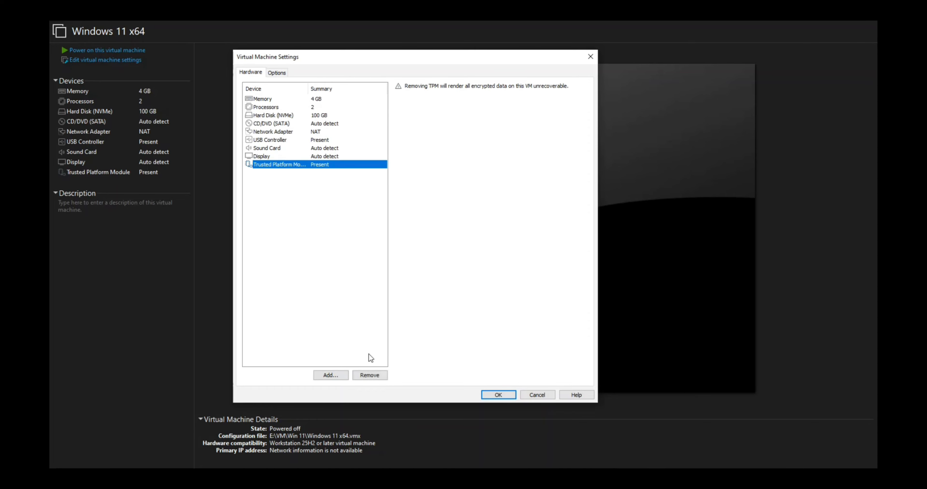
click(369, 375)
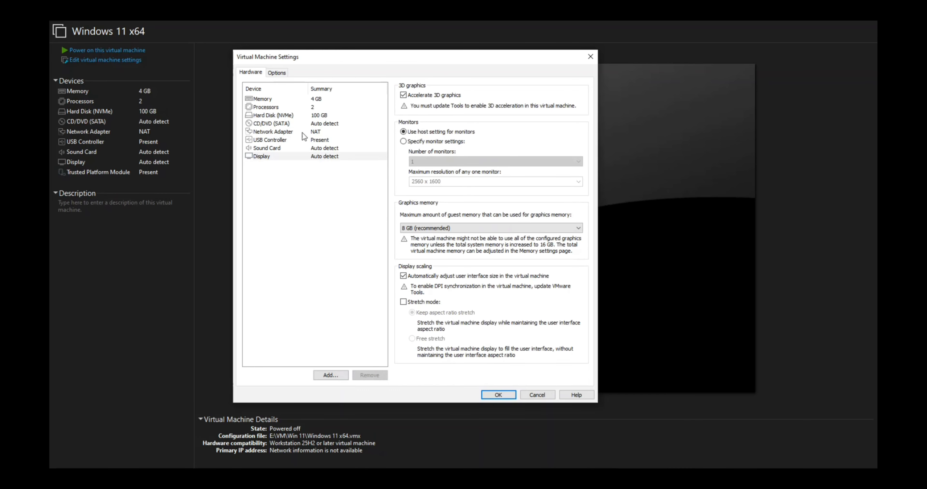
- Remove the virtual machine's encryption in its Access Control options, entering the virtual machine's password
click(276, 72)
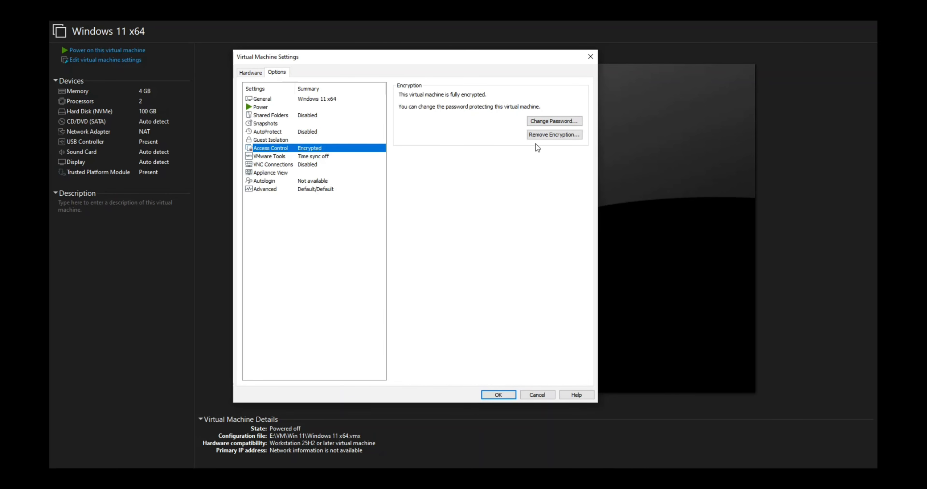
click(542, 134)
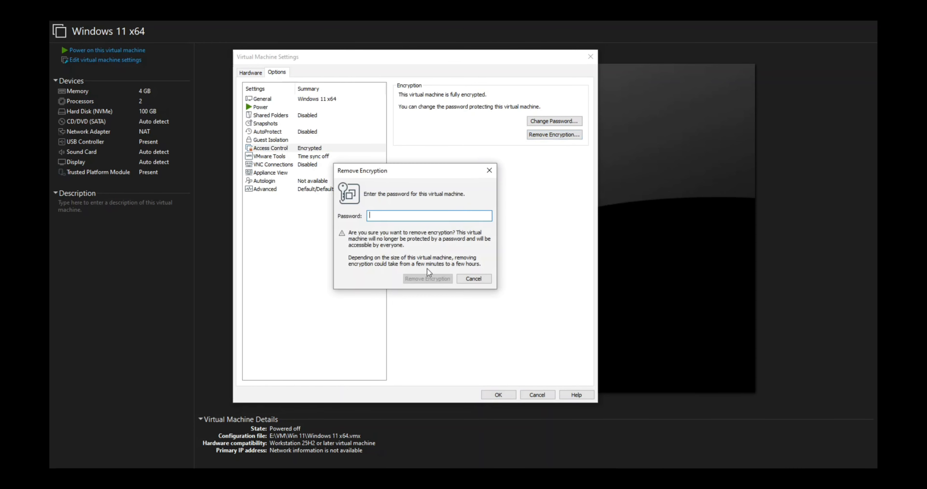
text(****)
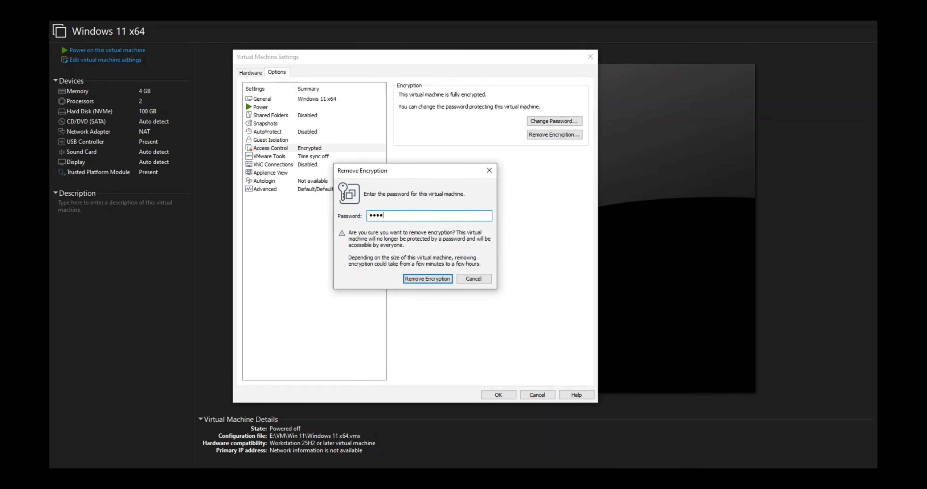
text(******)
click(429, 278)
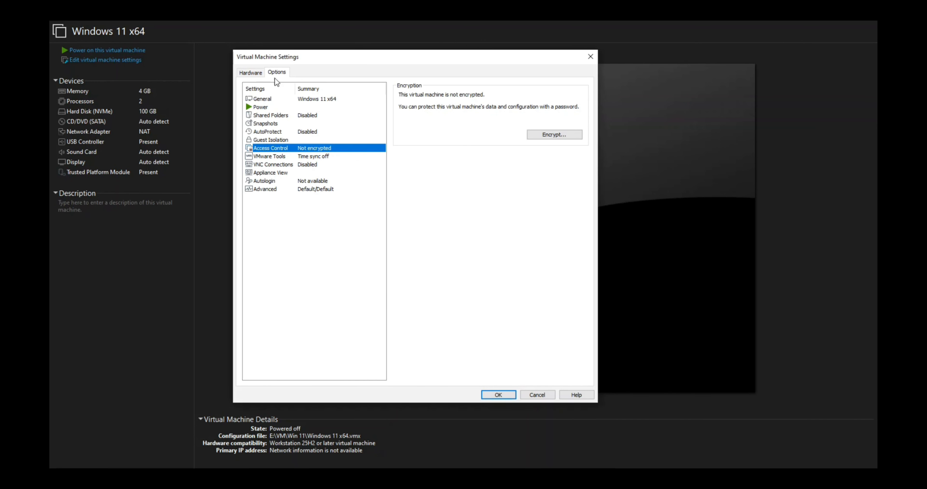
- Start adding a SCSI hard disk that uses a physical disk to the virtual machine, and open the list of physical devices
click(251, 72)
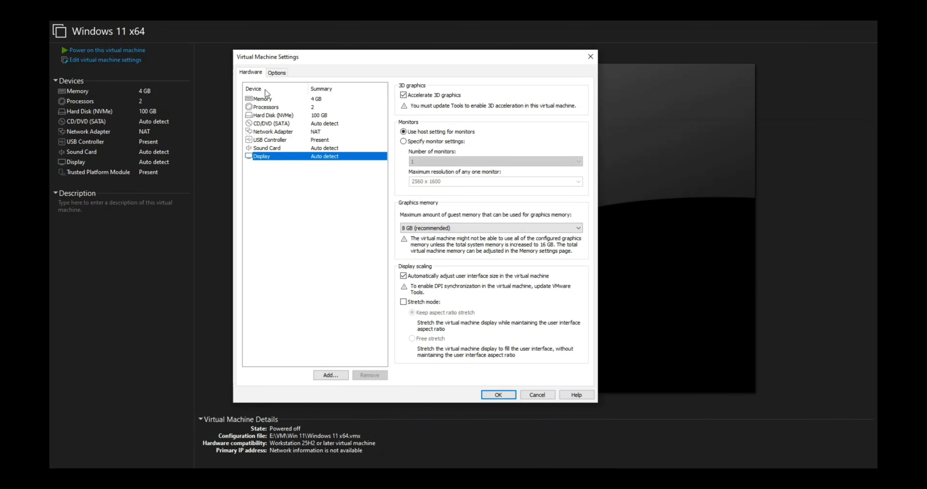
click(336, 376)
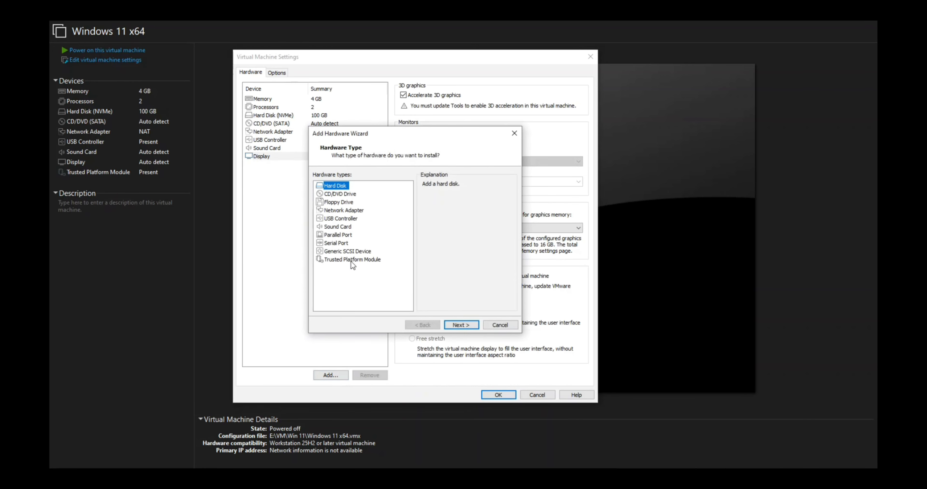
click(458, 324)
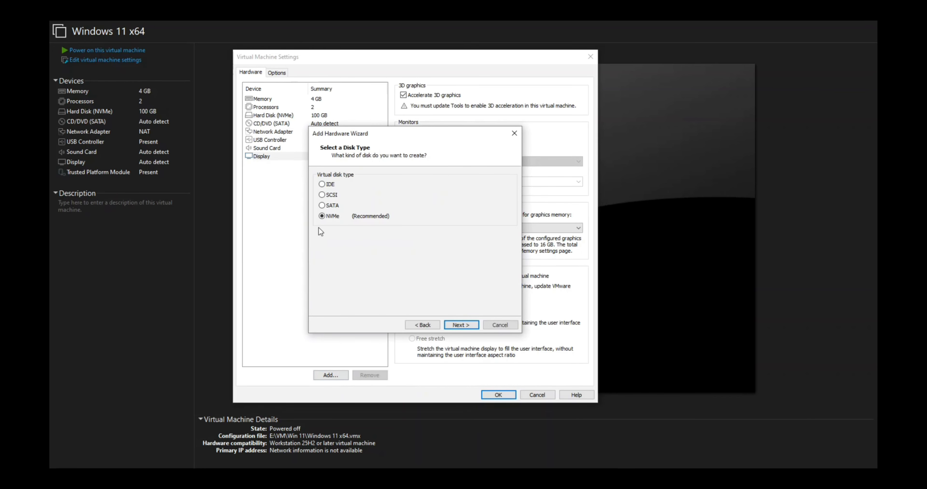
click(331, 195)
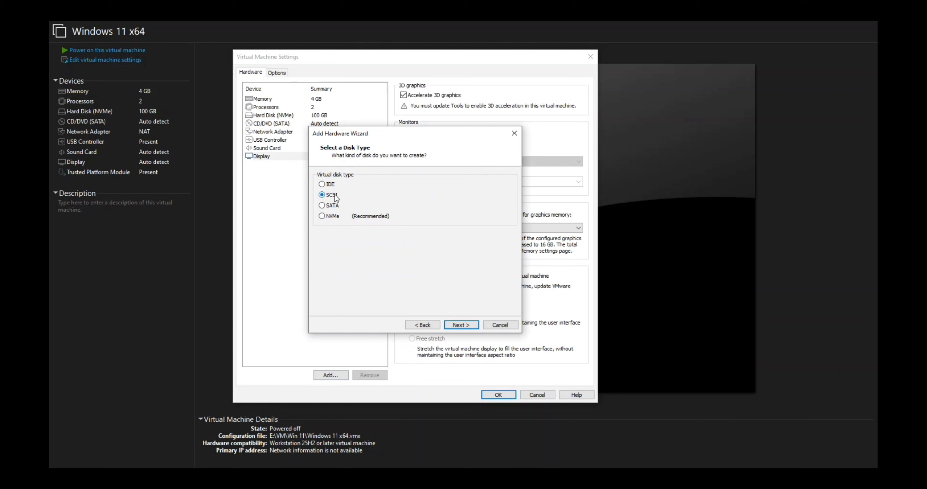
click(456, 327)
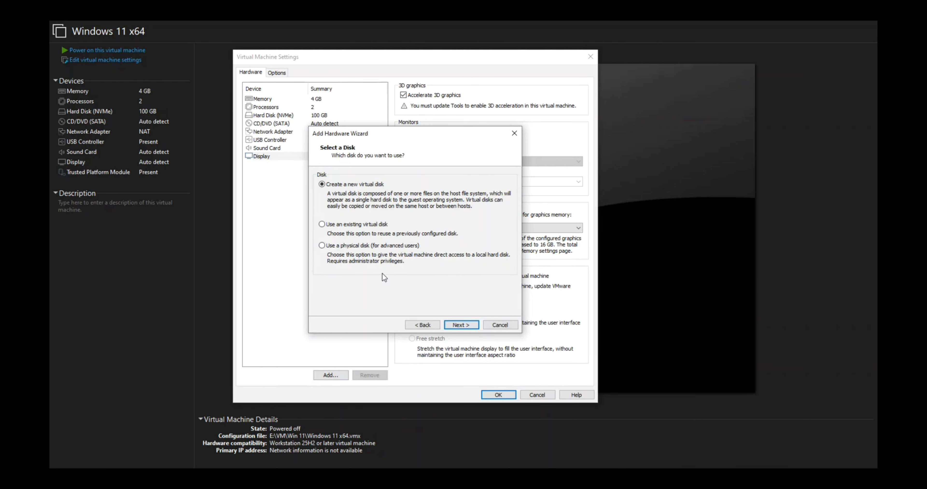
click(387, 244)
click(461, 325)
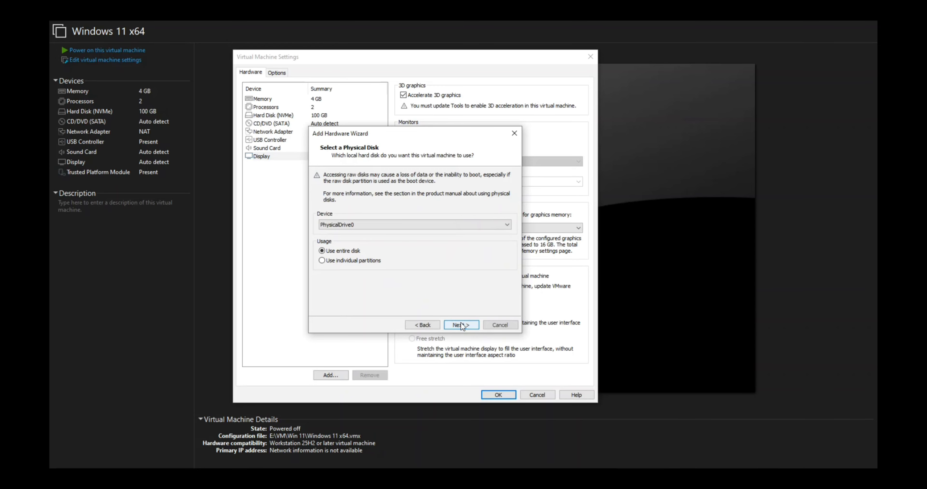
click(469, 224)
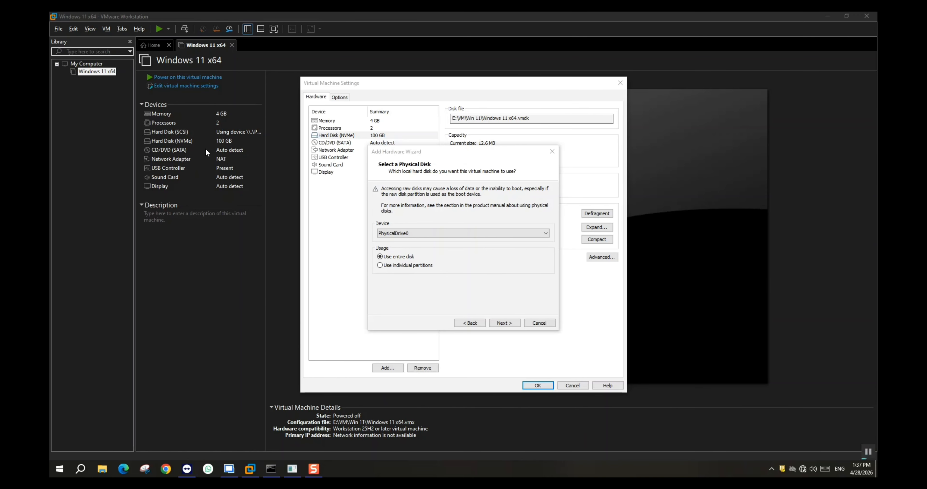
- Open a Command Prompt, run diskpart with list disk to identify the USB drive's disk number, and close both console windows
key(super+r)
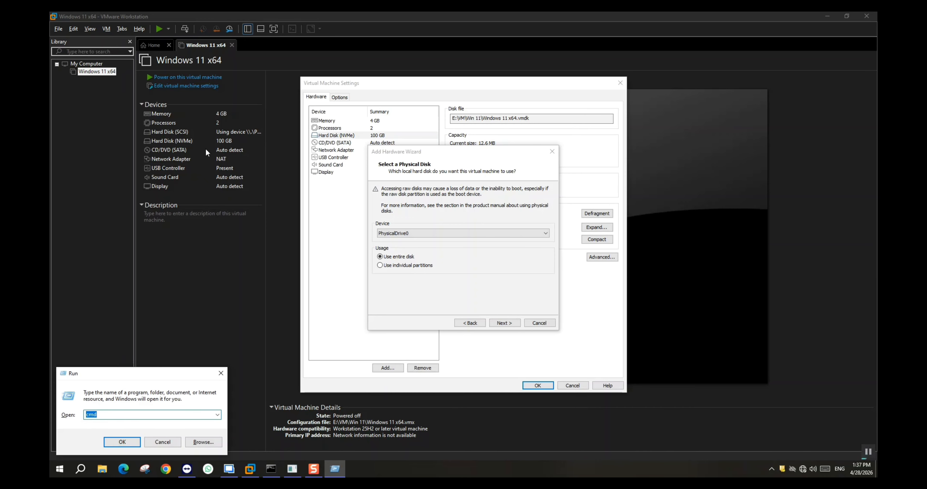
key(Return)
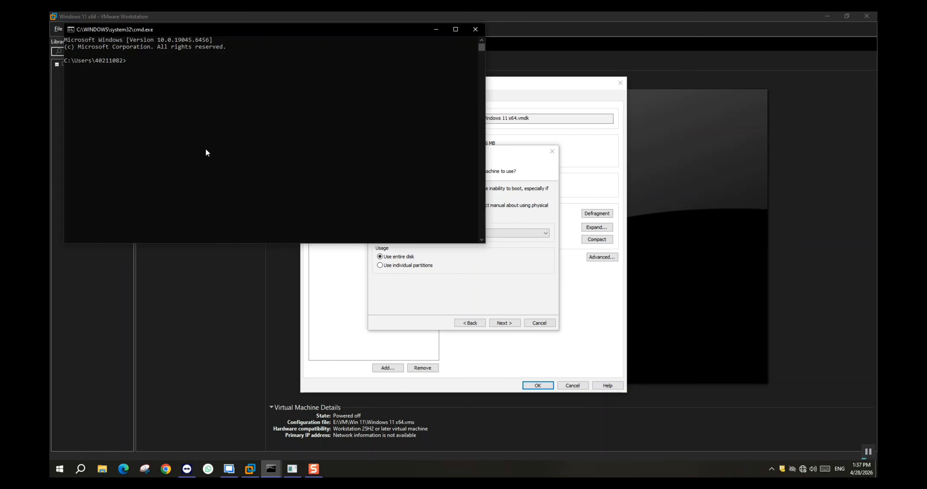
text(diskpart)
key(Return)
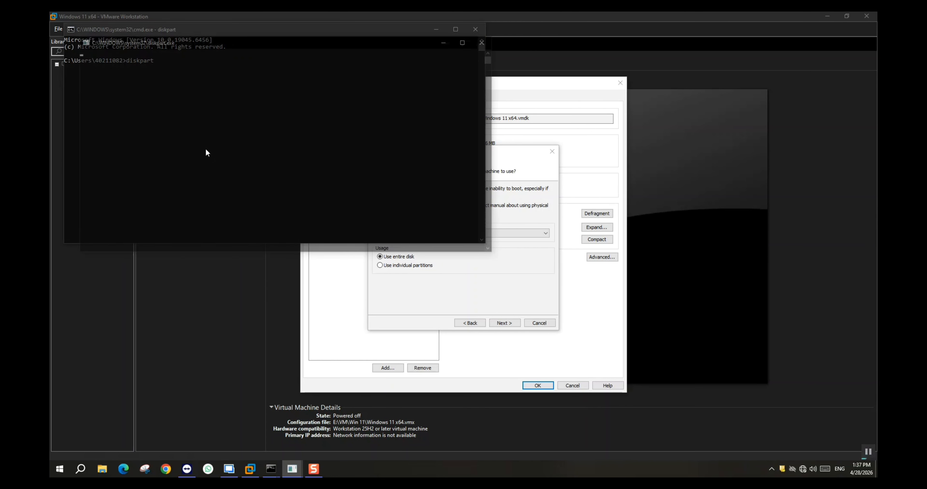
text(list)
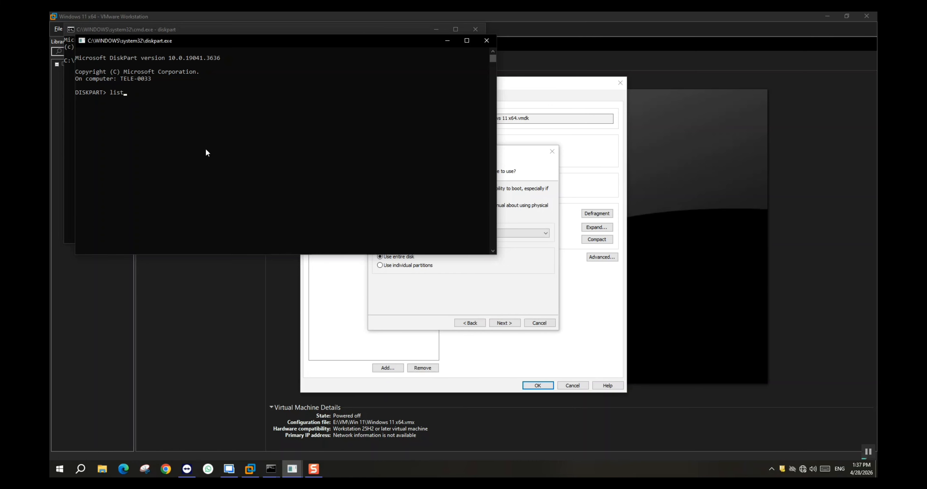
text( disk)
key(Return)
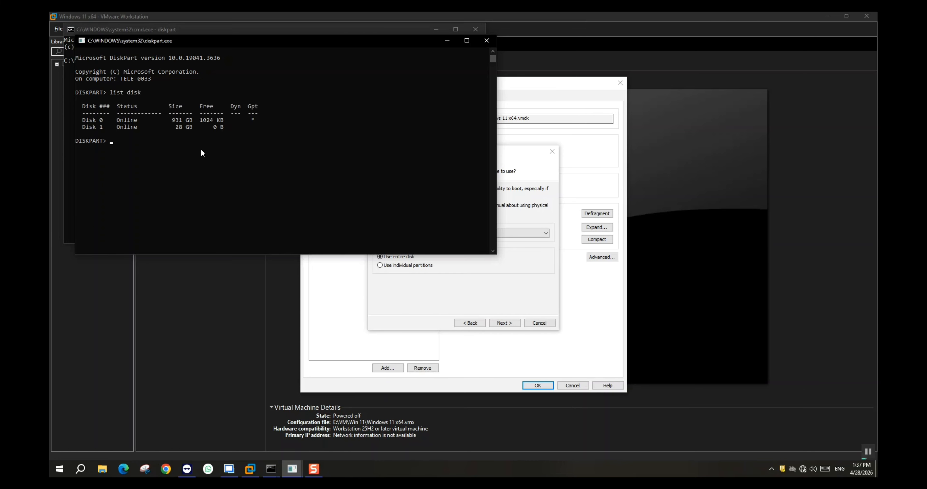
drag(244, 129, 82, 130)
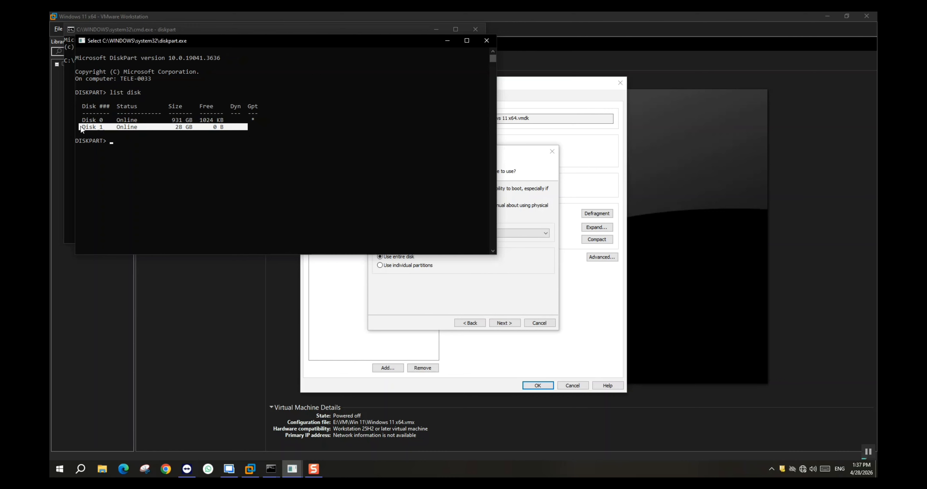
click(486, 40)
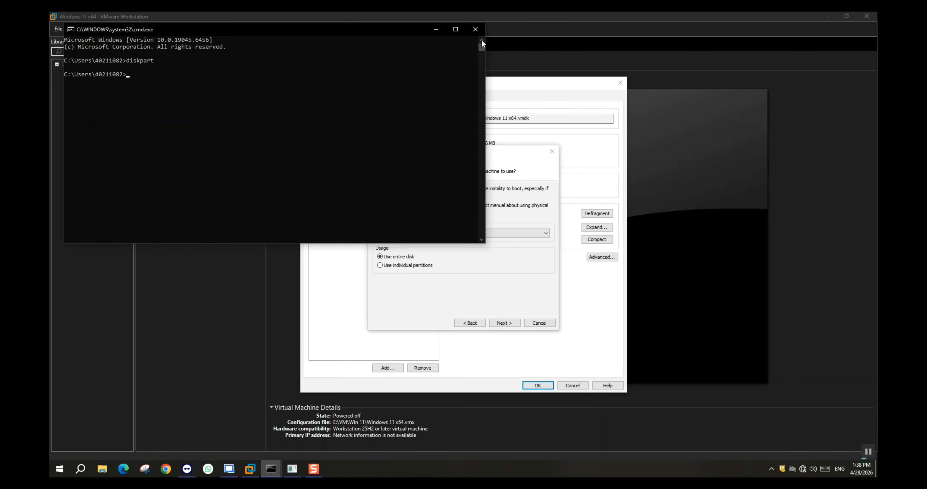
click(475, 29)
- Choose PhysicalDrive1 with the entire disk used for the new SCSI hard disk, finish the wizard and close the virtual machine settings
click(446, 234)
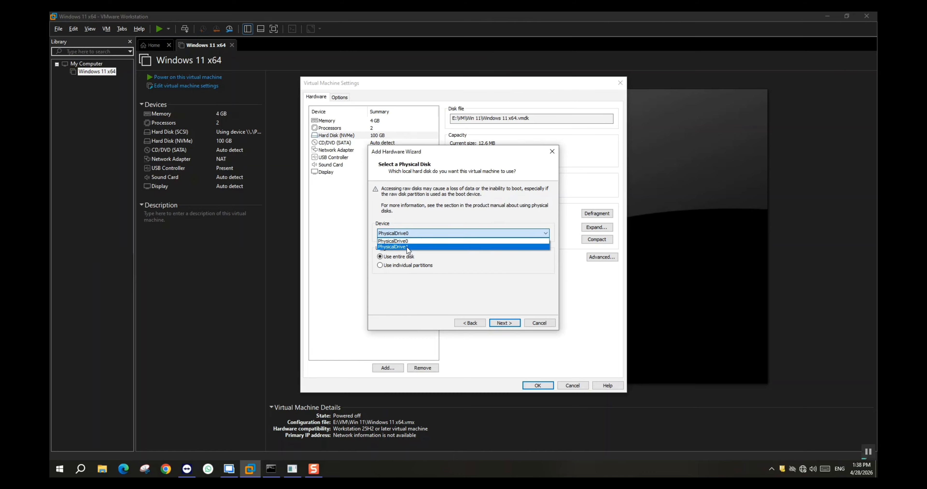
click(406, 246)
click(498, 323)
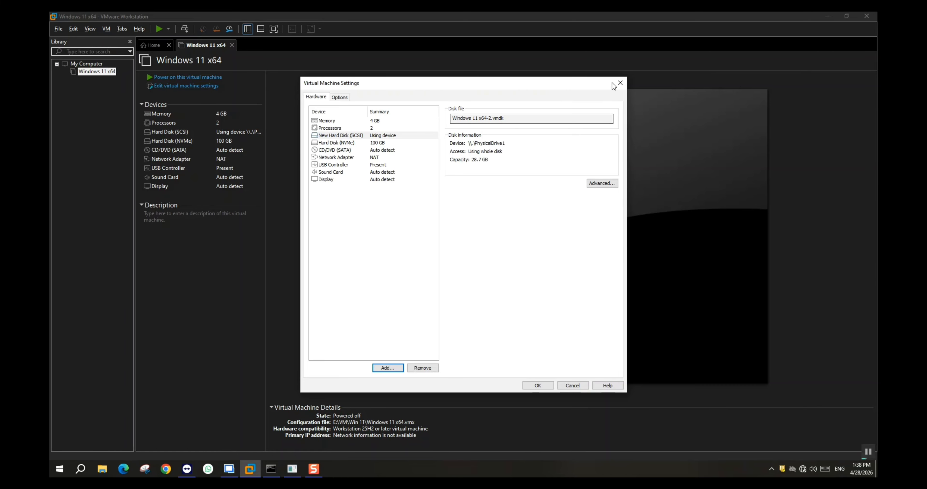
click(620, 83)
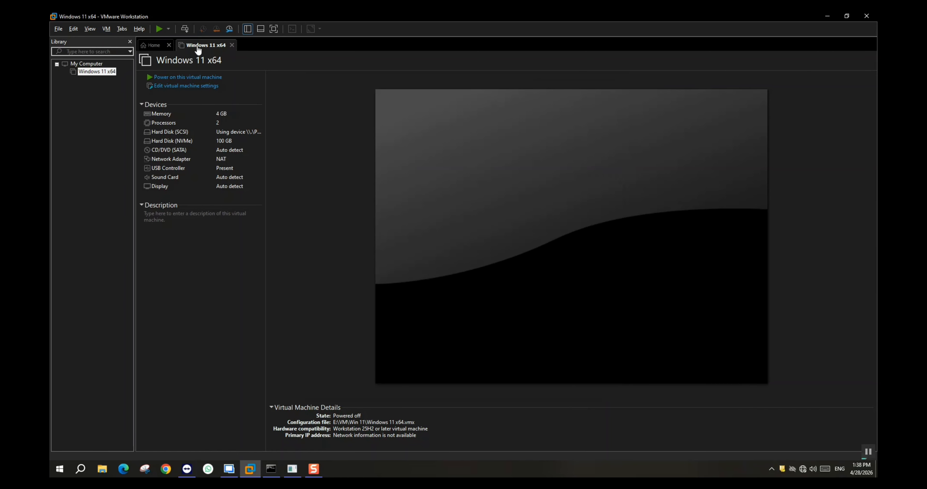
- Power on the Windows 11 x64 virtual machine to firmware, dismissing the hints and agreeing to connect the sata0:1 device at every power-on
right_click(198, 49)
mouse_move(213, 64)
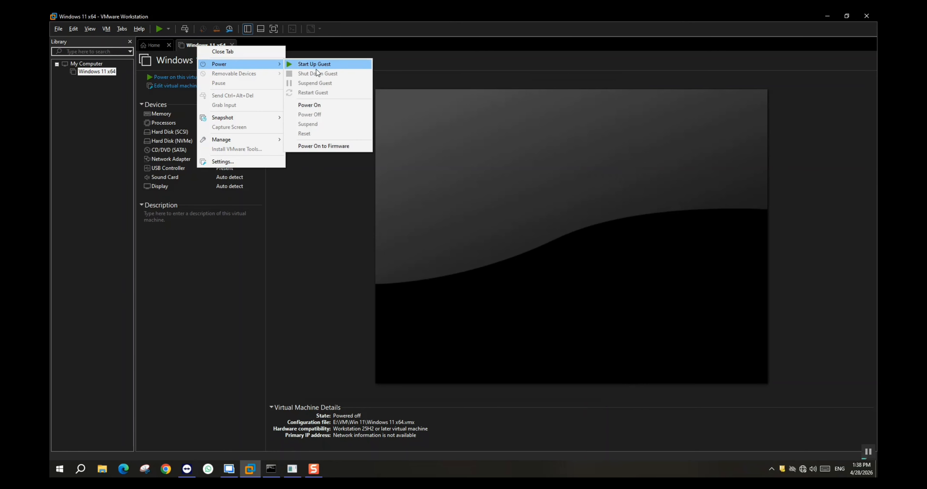
click(324, 146)
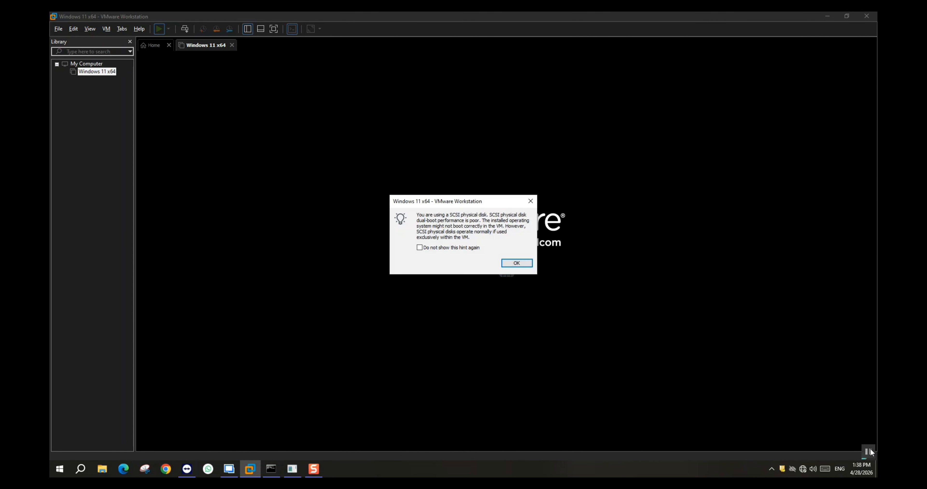
click(527, 266)
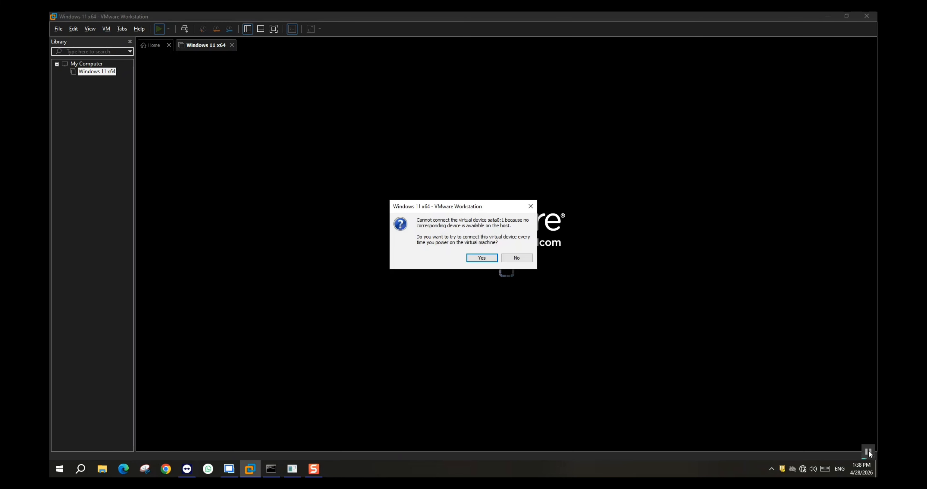
click(483, 256)
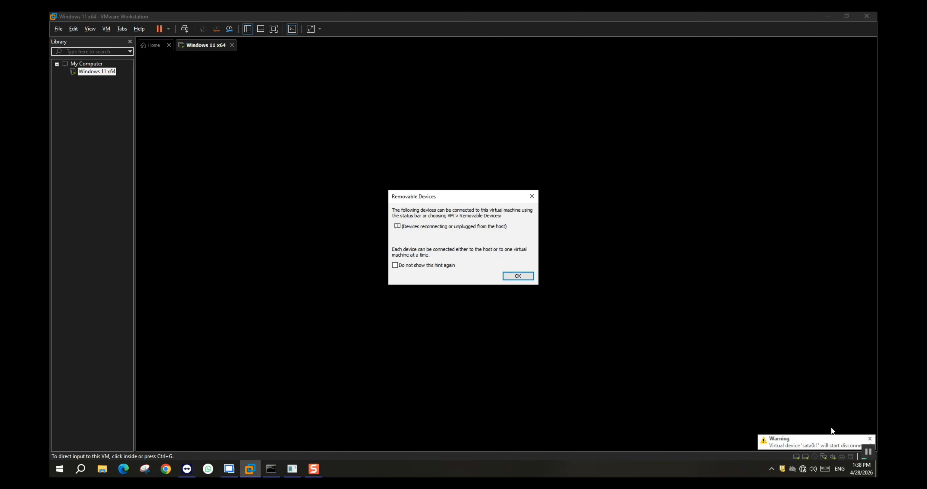
click(510, 274)
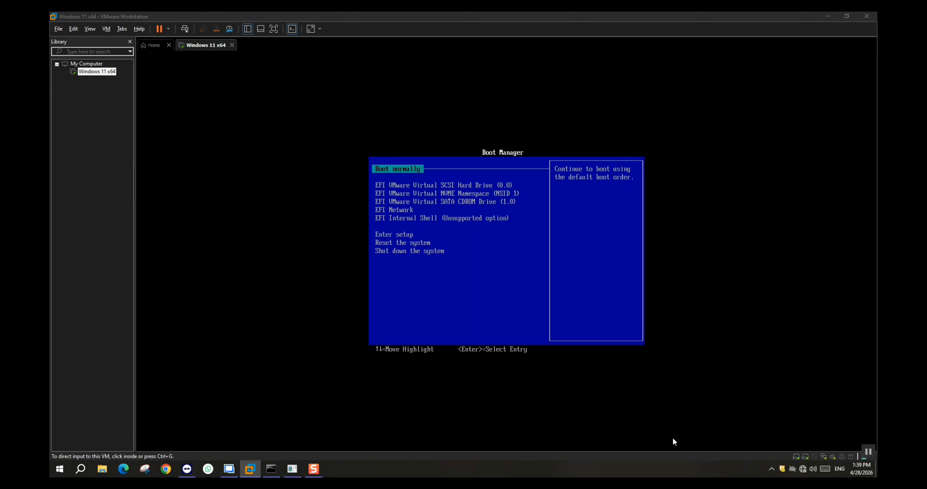
- Boot the virtual machine from EFI VMware Virtual SCSI Hard Drive (0.0) in the Boot Manager
click(619, 383)
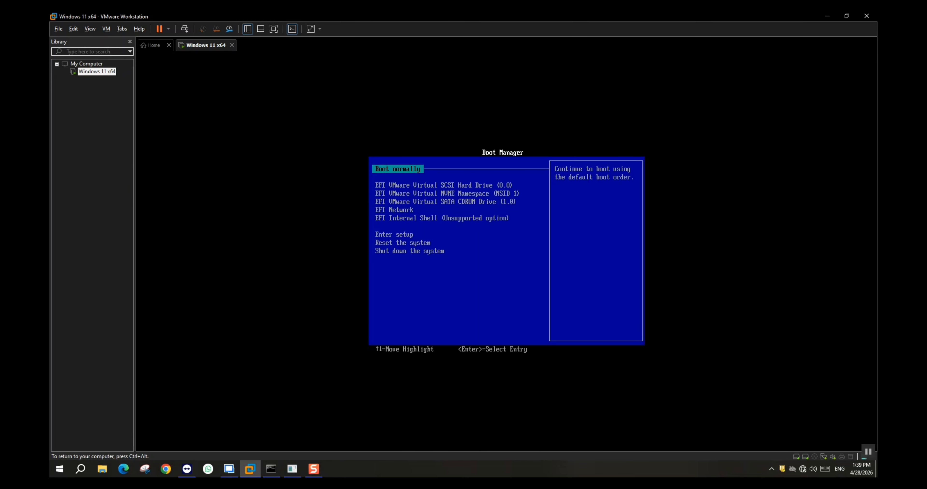
key(Down)
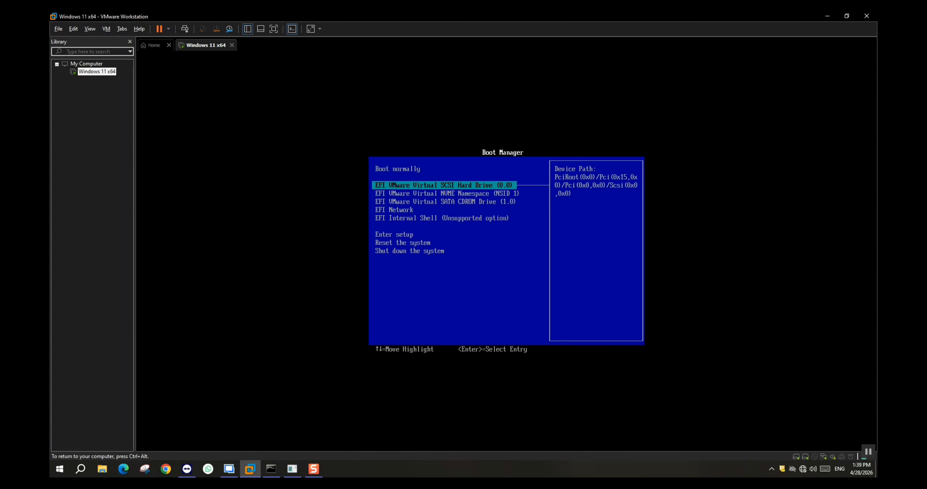
key(Return)
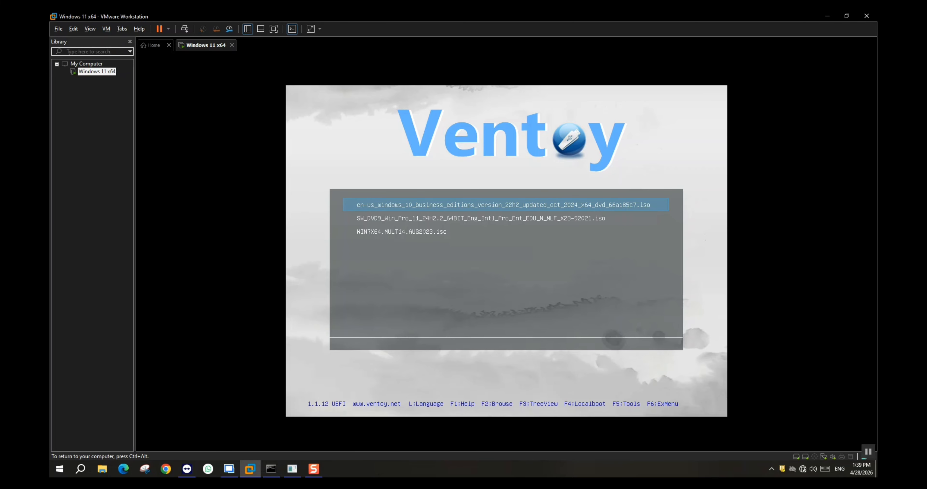
- Boot the SW_DVD9_Win_Pro_11_24H2.2 ISO from the Ventoy menu in normal mode, start its Windows setup and release input from the virtual machine
key(Down)
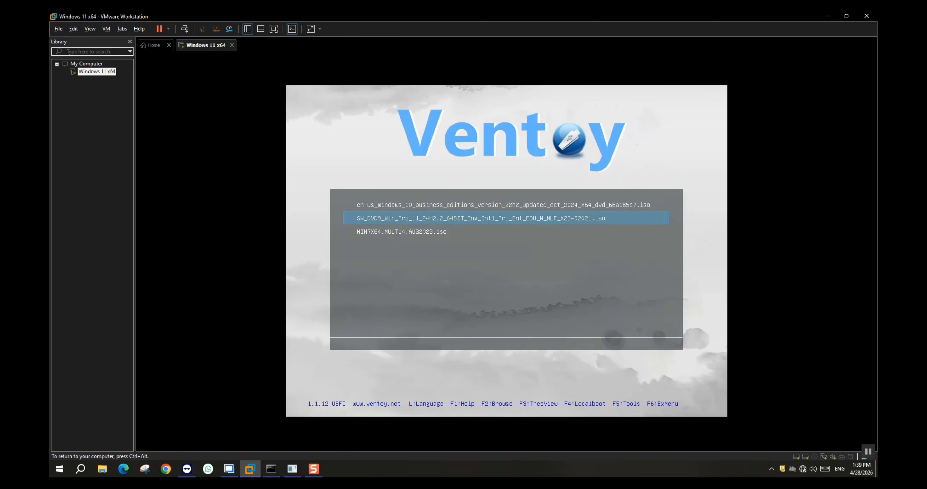
key(Return)
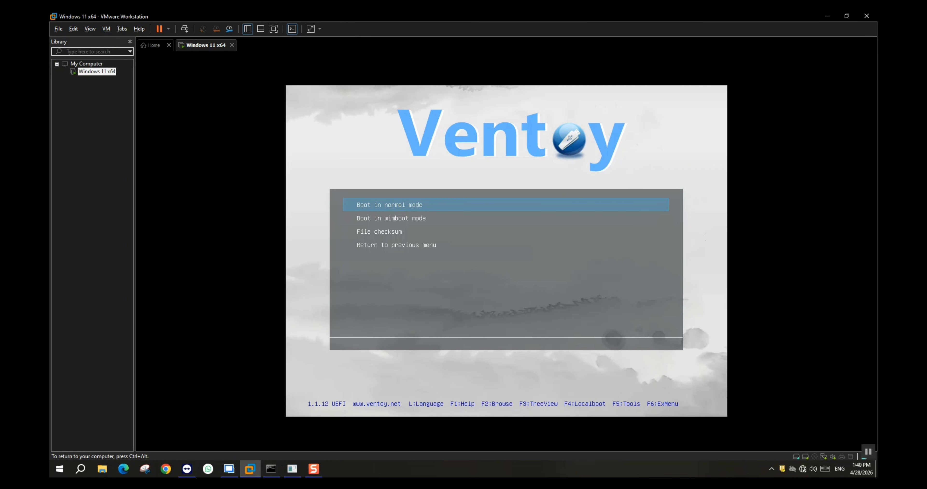
key(Return)
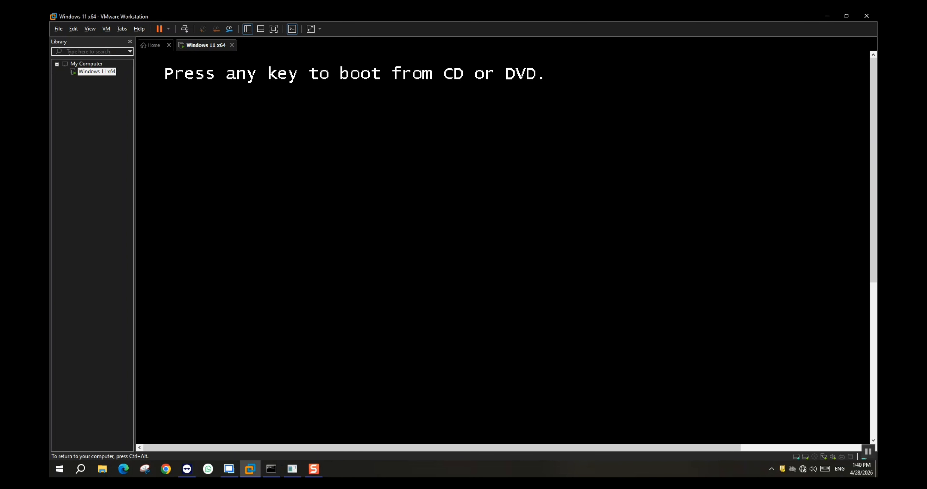
key(Return)
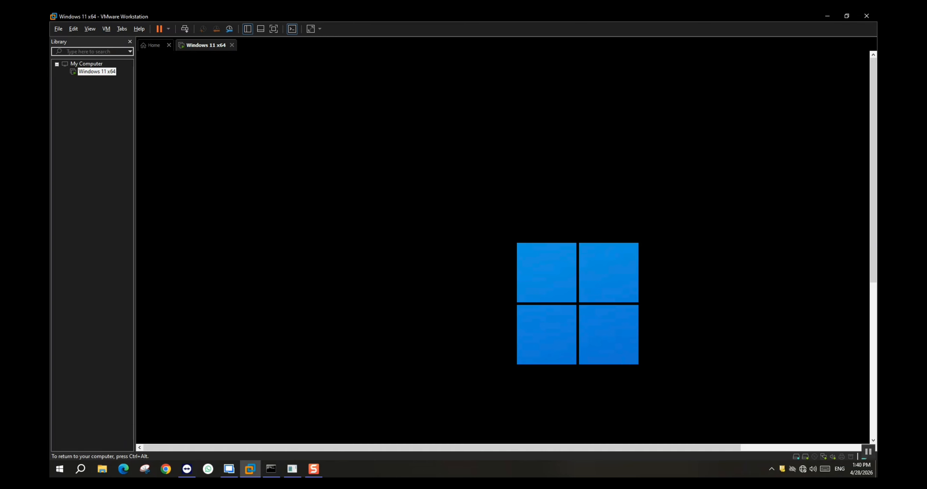
key(ctrl+alt)
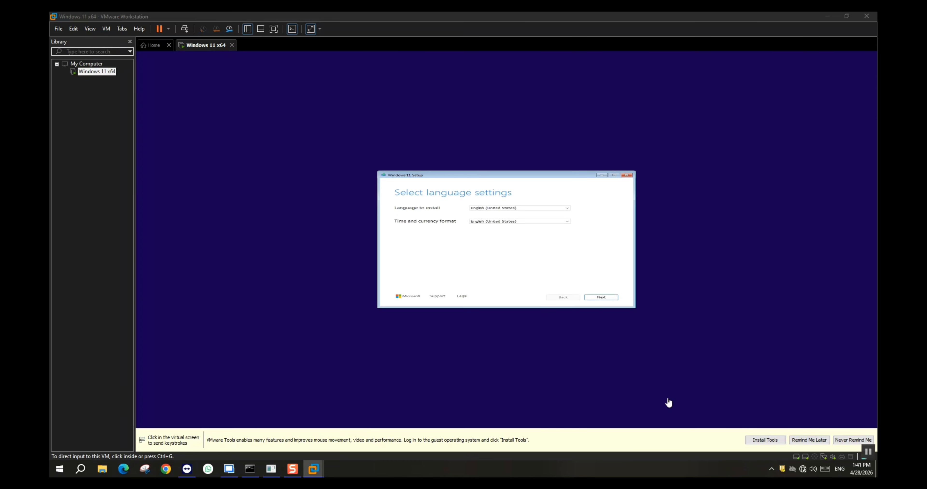
- Accept English (United States) as the installation language and time and currency format, and continue to the setup options
click(606, 298)
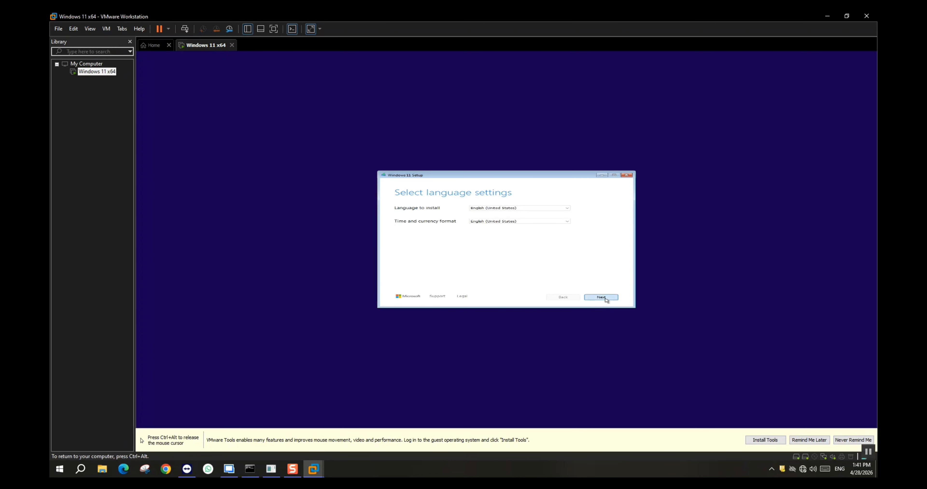
click(606, 299)
click(606, 298)
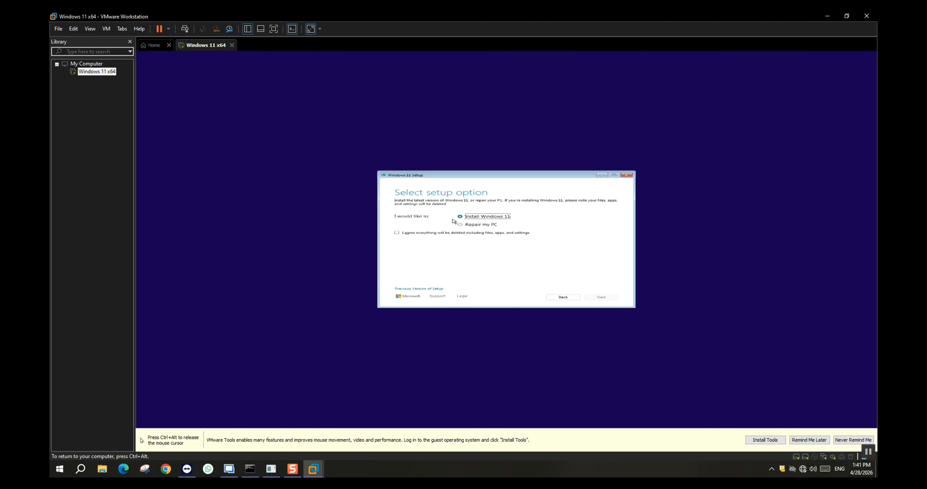
- Choose to install Windows 11 with the agreement that everything is deleted, and select the Windows 11 Enterprise image
click(434, 232)
click(601, 297)
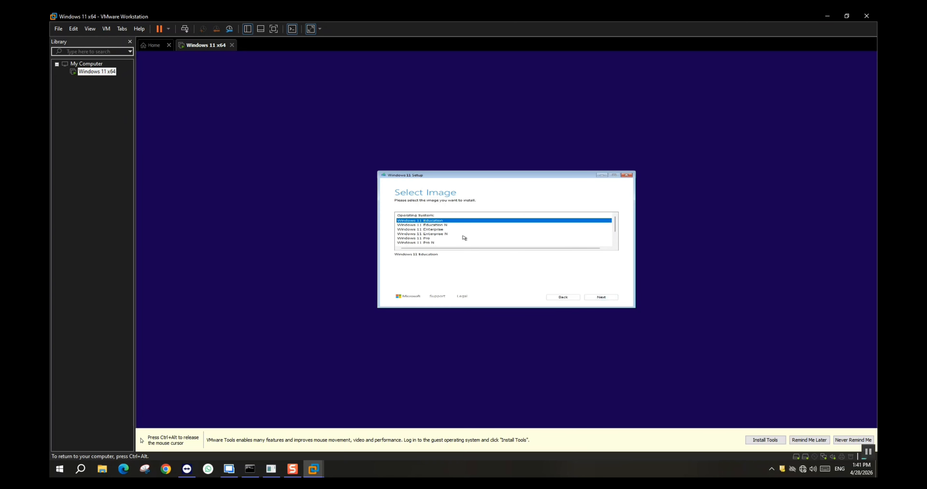
click(437, 230)
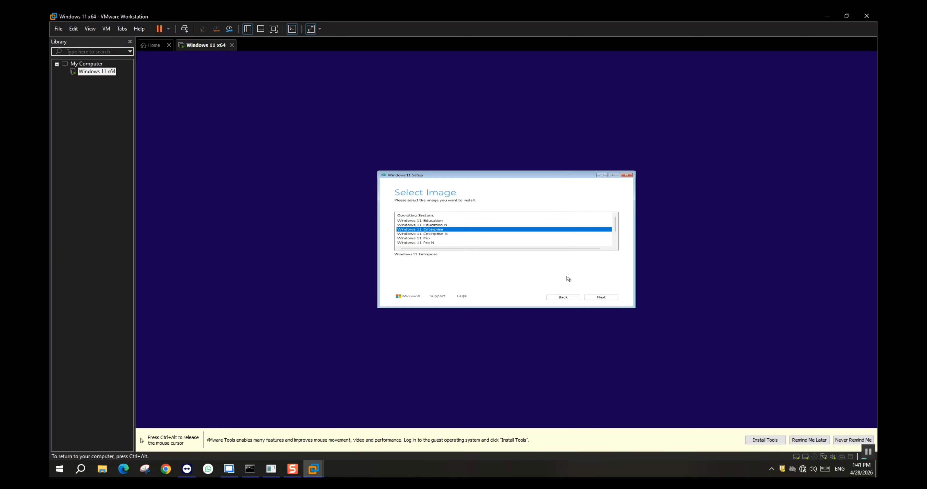
click(606, 298)
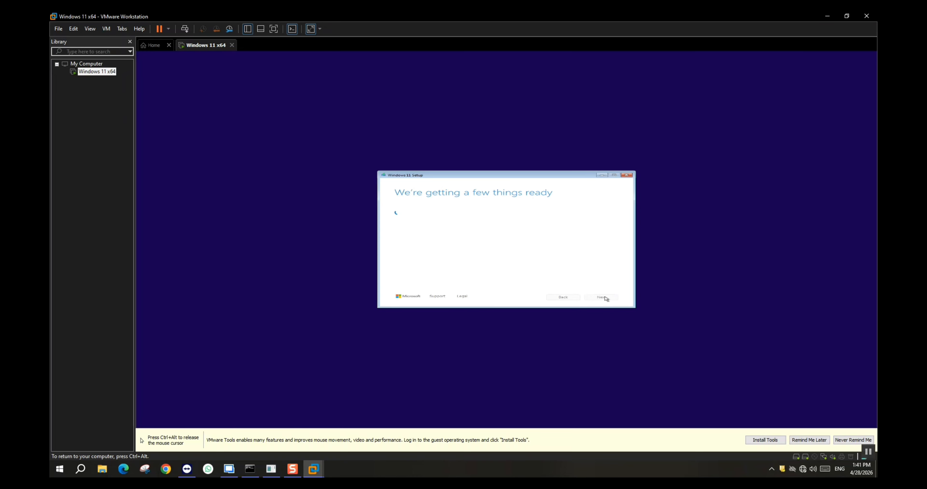
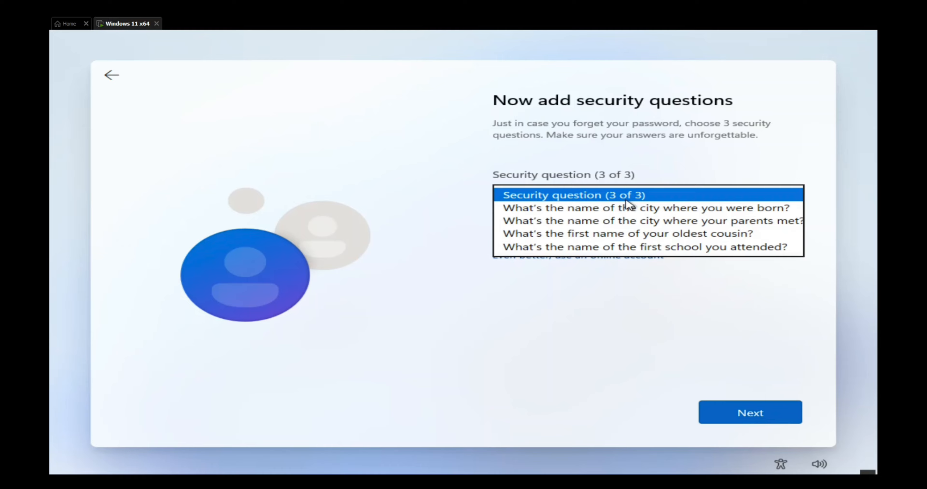
- Choose the oldest cousin's first name as security question 3 of 3, enter the security answer and continue
click(620, 234)
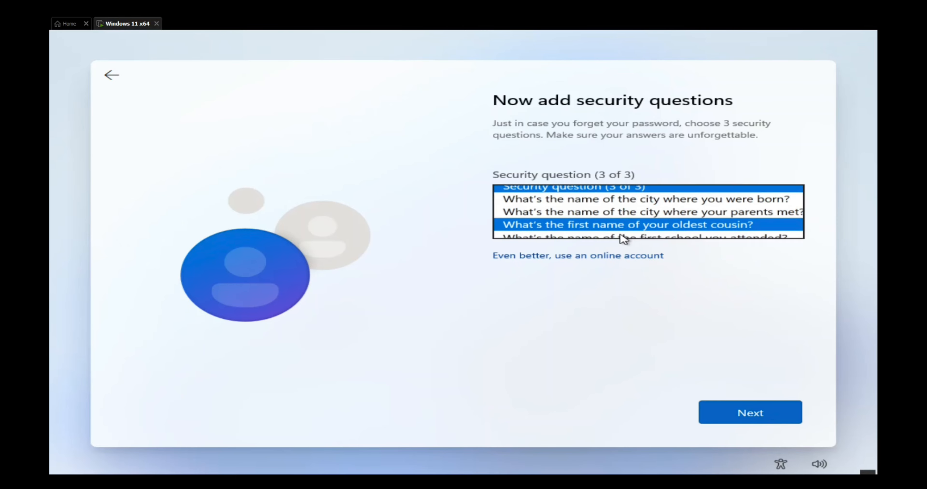
click(579, 227)
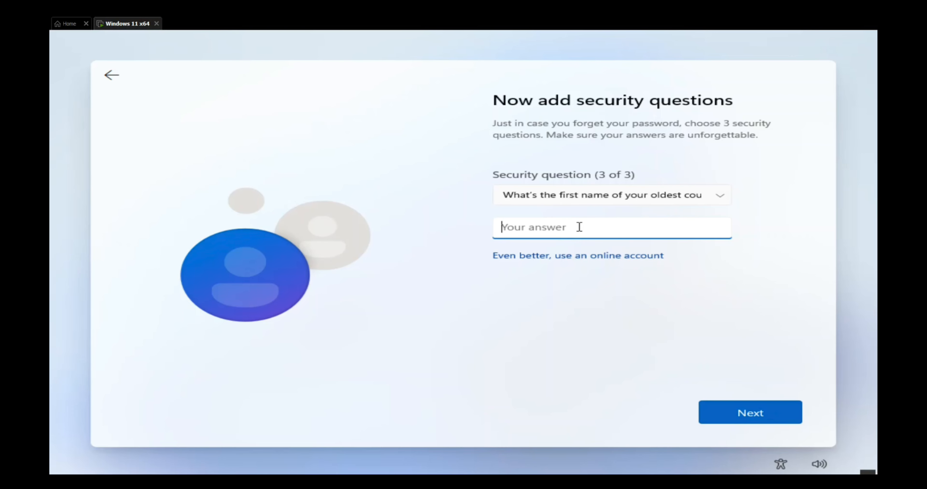
click(727, 413)
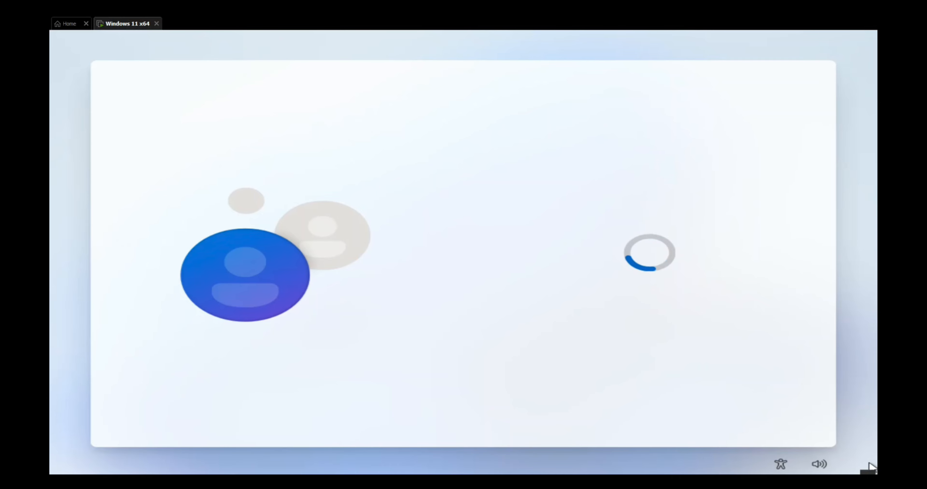
- Go through the device privacy settings and accept them with their default choices
click(741, 409)
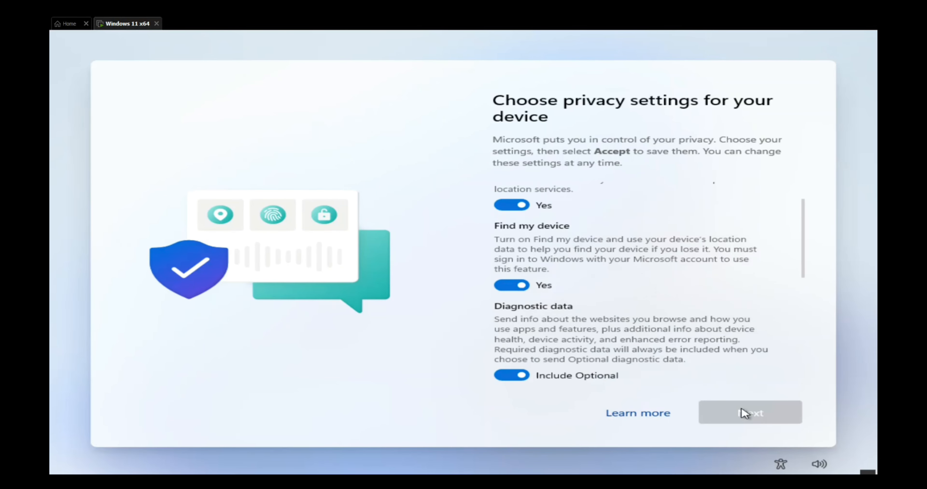
click(742, 409)
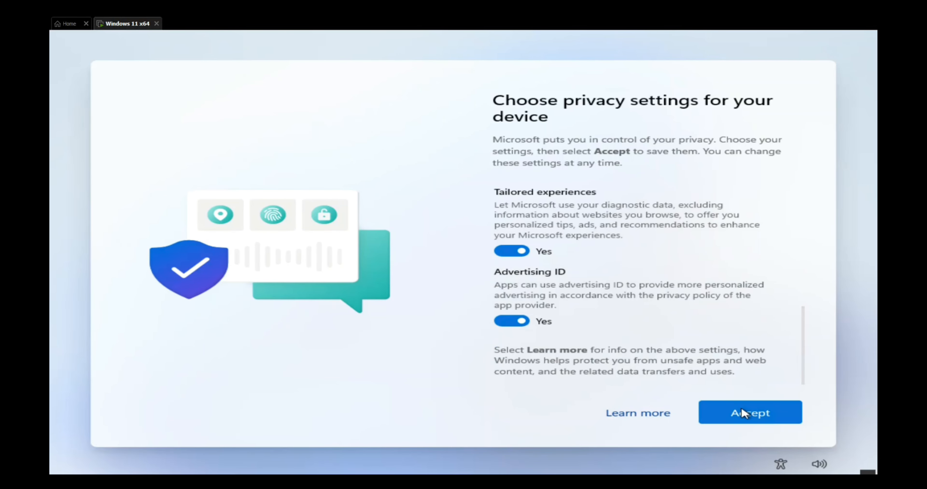
click(741, 408)
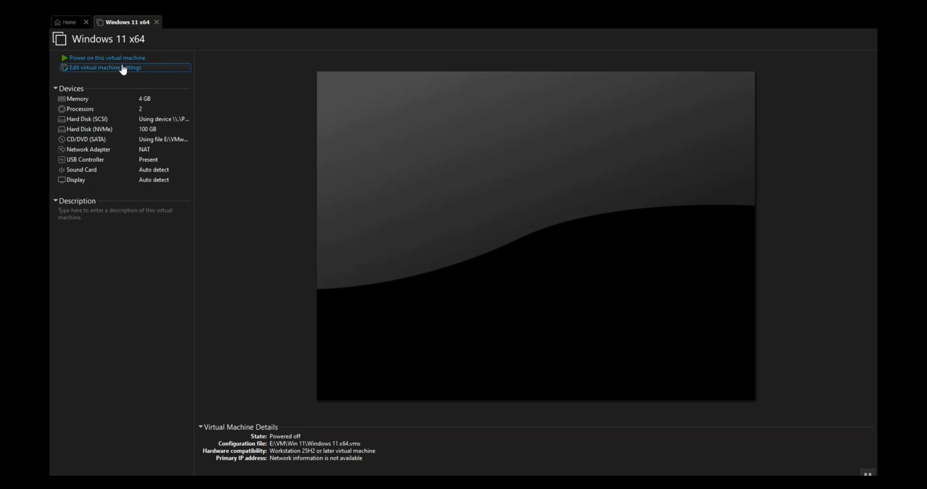
- Try to power on the Windows 11 x64 virtual machine with the SCSI physical disk still attached
click(114, 60)
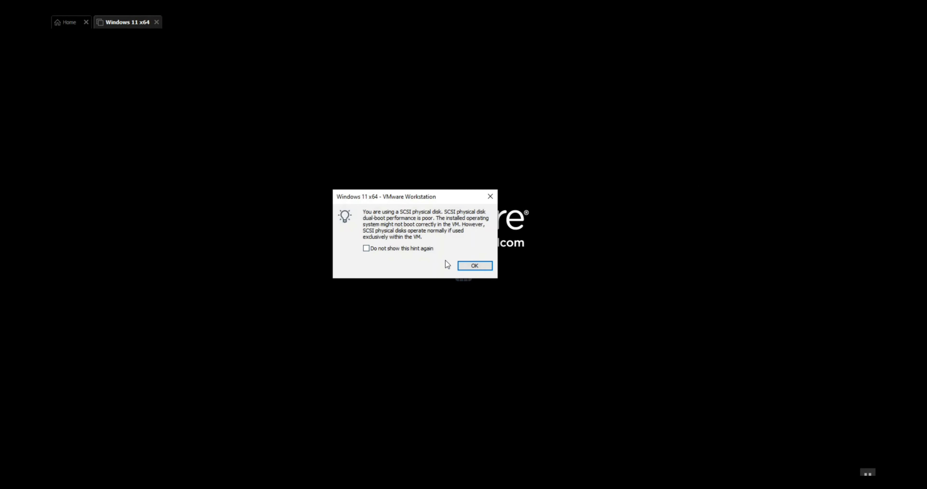
click(468, 265)
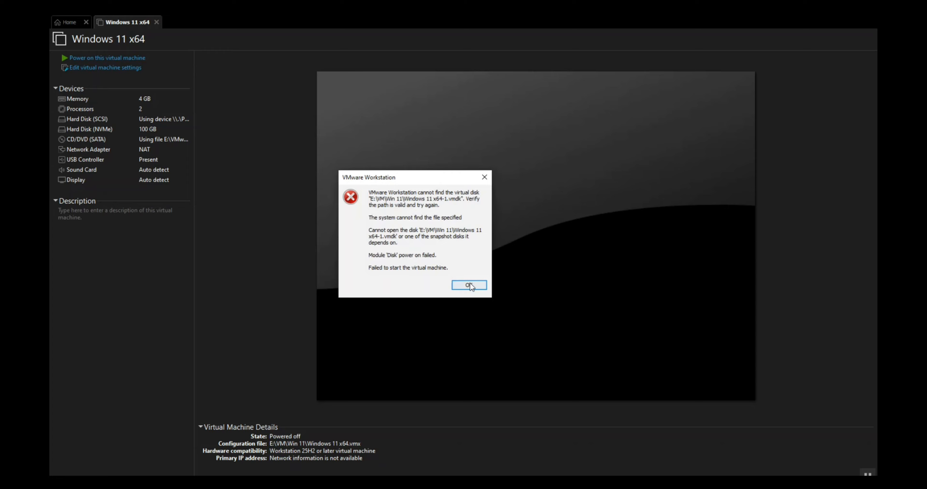
click(469, 285)
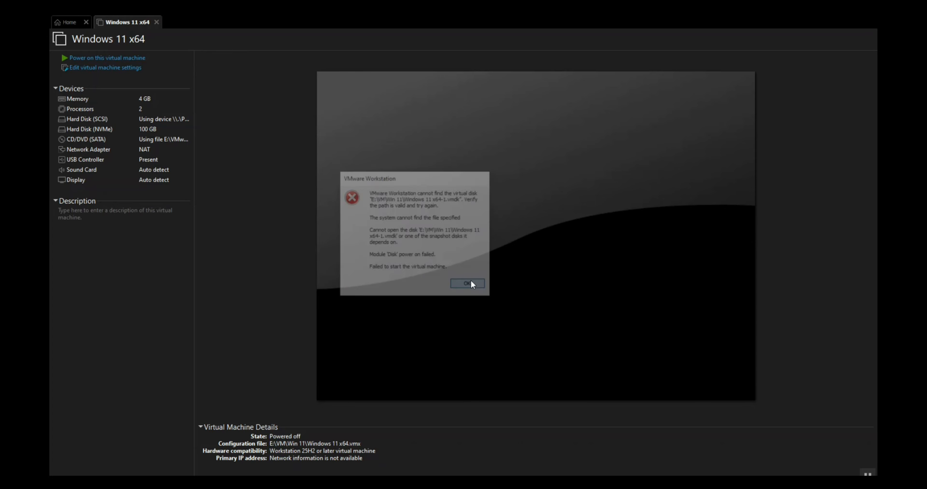
- Remove the SCSI hard disk from the Windows 11 x64 virtual machine's hardware and save the settings
click(126, 68)
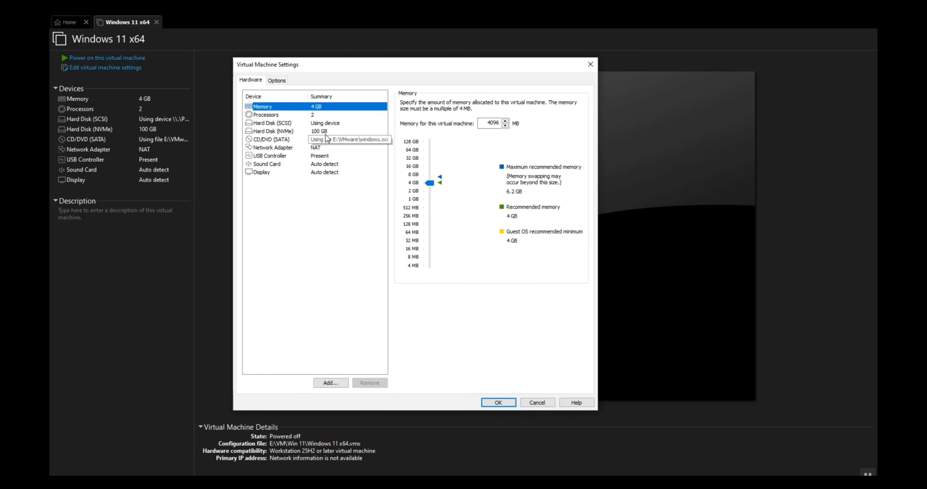
click(327, 123)
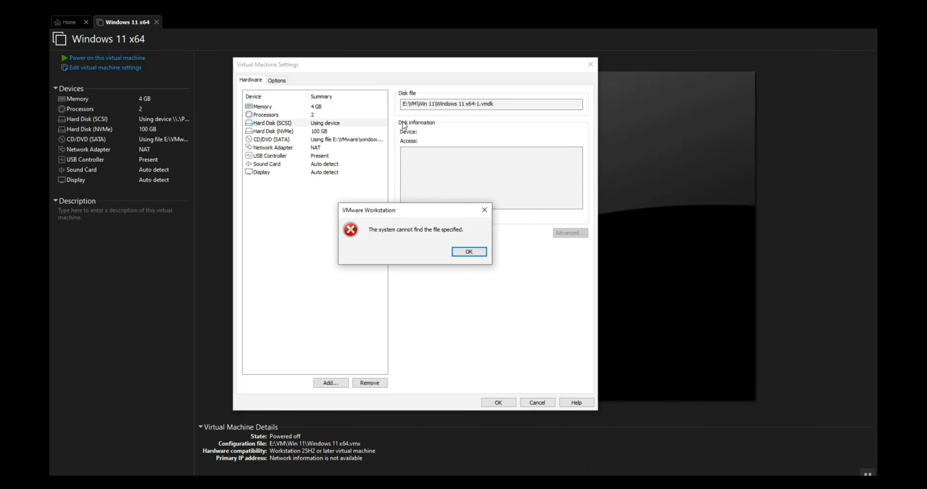
click(467, 252)
click(368, 380)
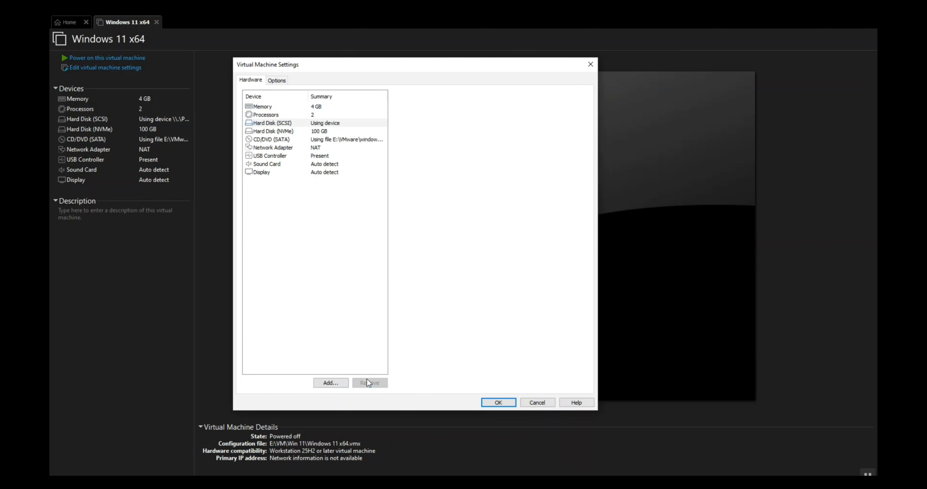
click(502, 406)
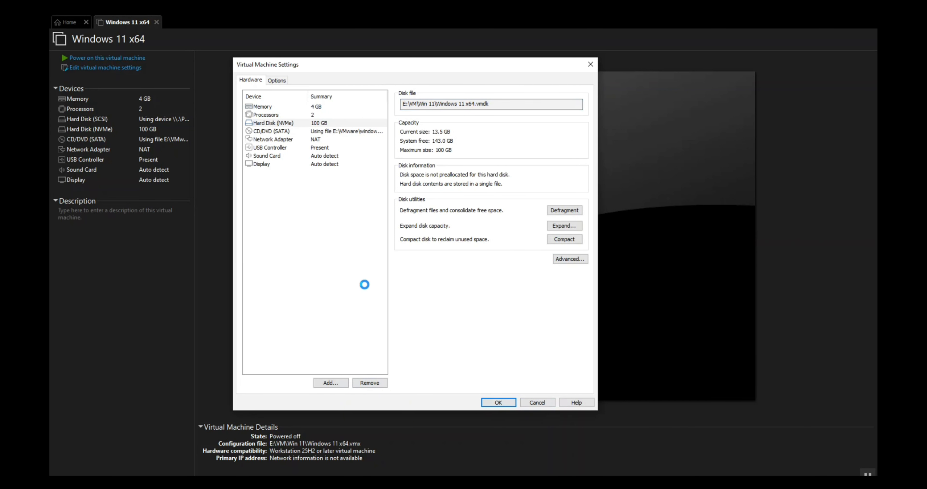
- Power on the Windows 11 x64 virtual machine and dismiss the removable devices hint
click(113, 59)
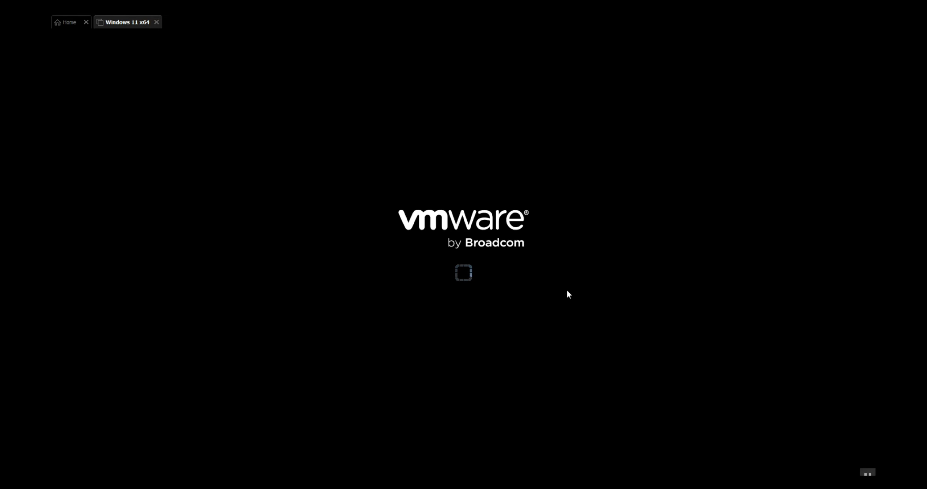
click(868, 473)
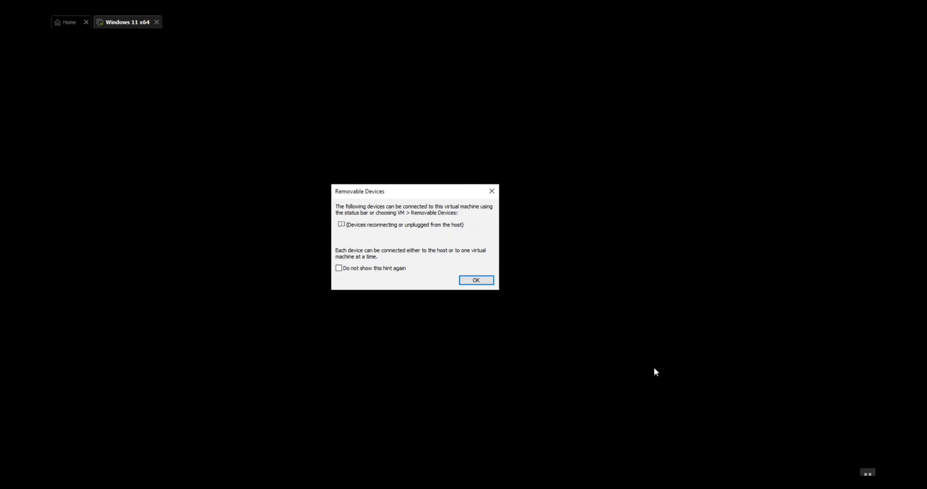
click(475, 280)
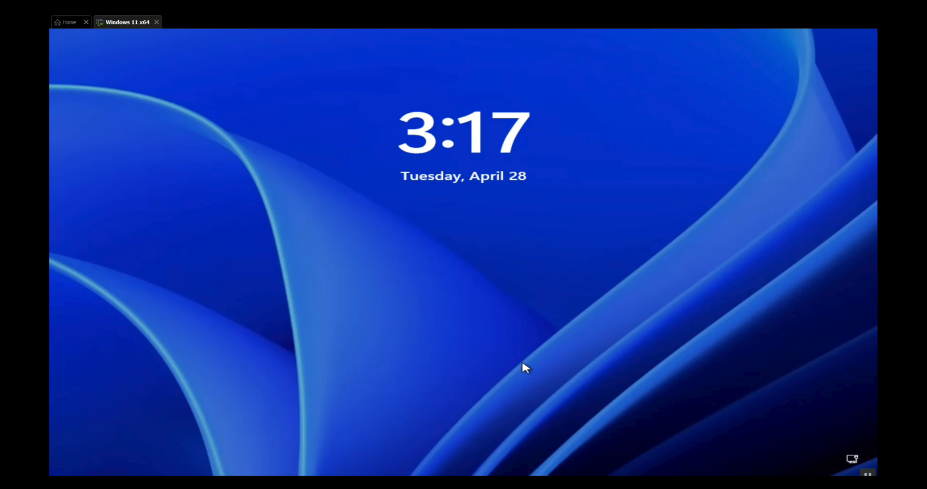
- Unlock the Windows 11 lock screen and sign in to the local account by entering its password
click(552, 376)
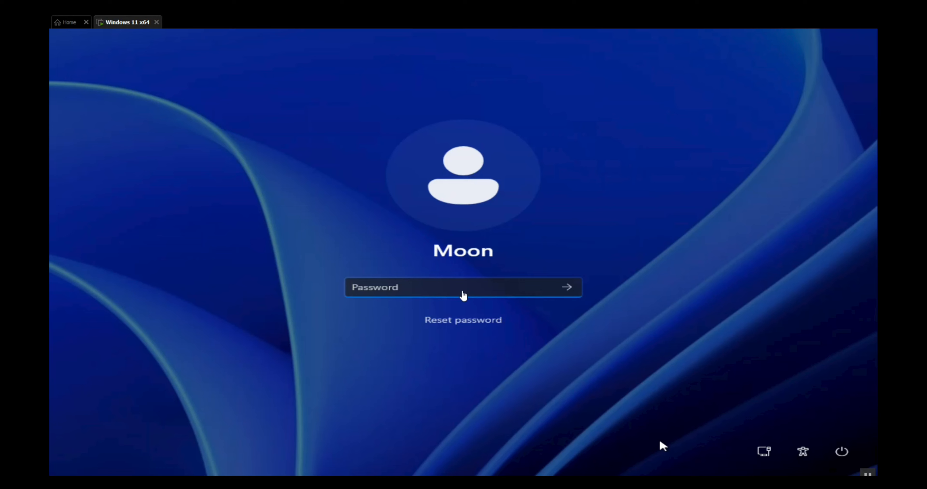
text(*******)
key(Return)
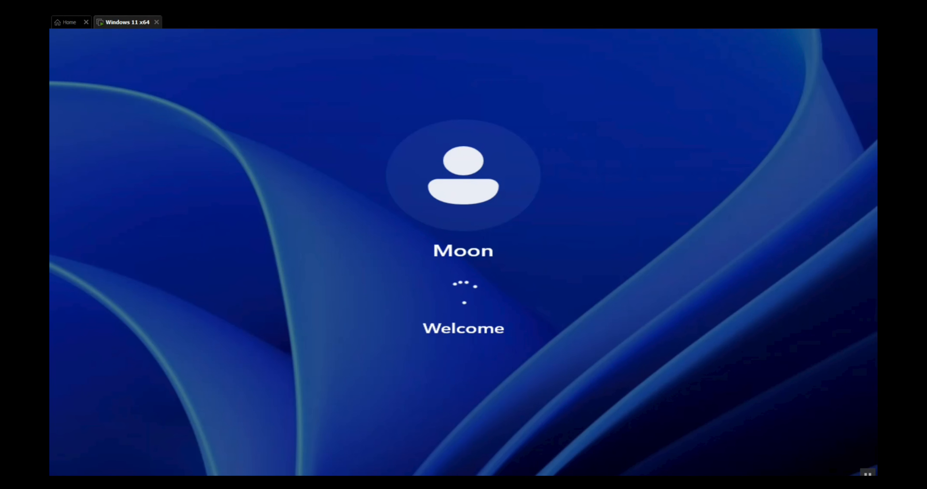